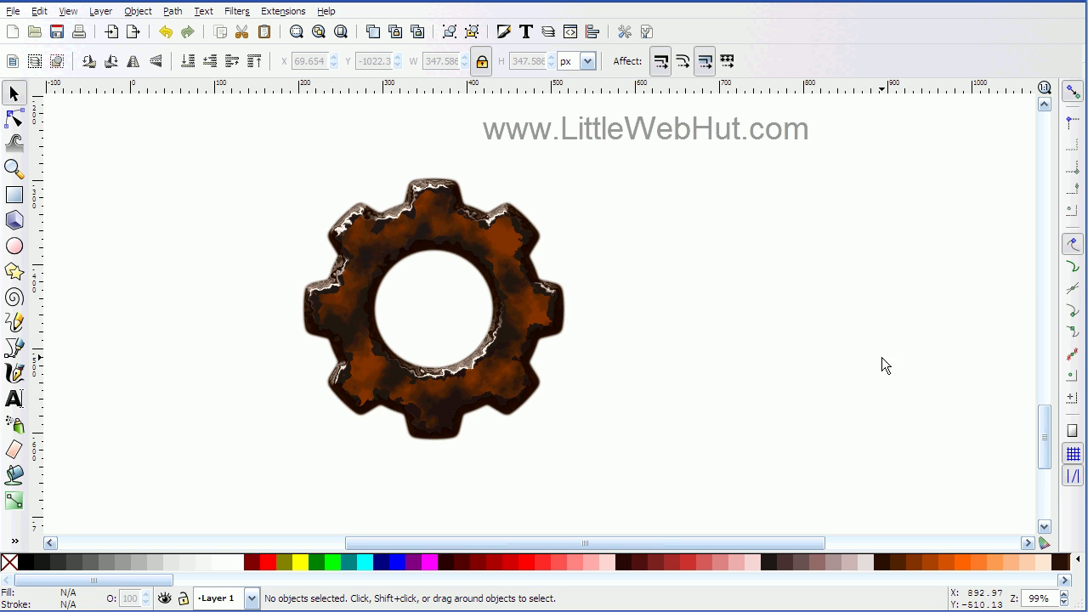
- Draw an eight-cornered star about 339 px wide with a spoke ratio of 0.400 in an empty area below the rusty gear
{"action": "scroll", "coordinate": [811, 374], "scroll_direction": "down", "scroll_amount": 5}
{"action": "scroll", "coordinate": [808, 376], "scroll_direction": "down", "scroll_amount": 7}
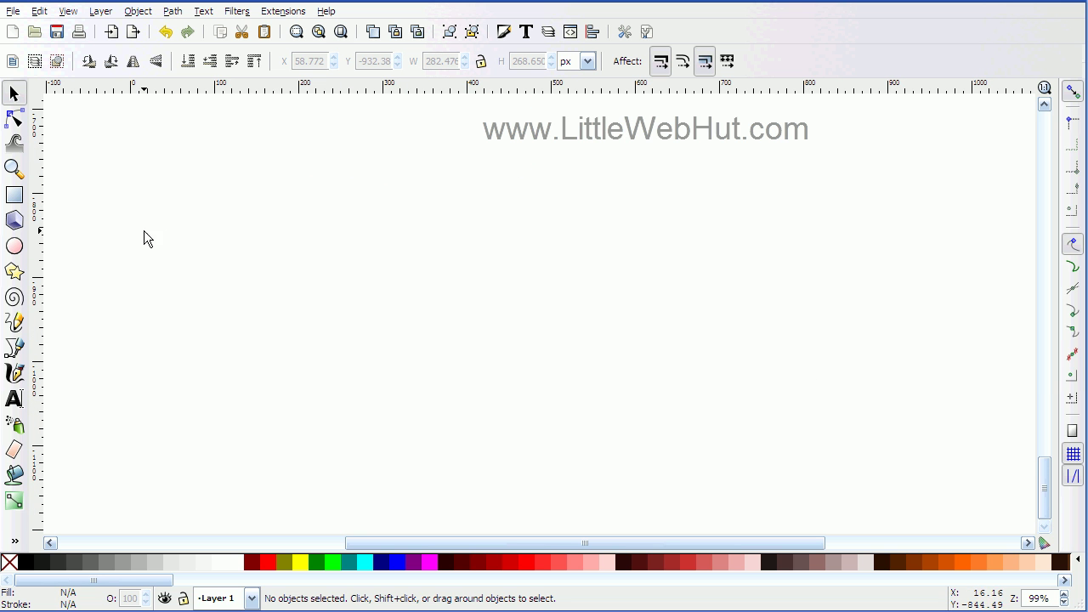
{"action": "left_click", "coordinate": [15, 274]}
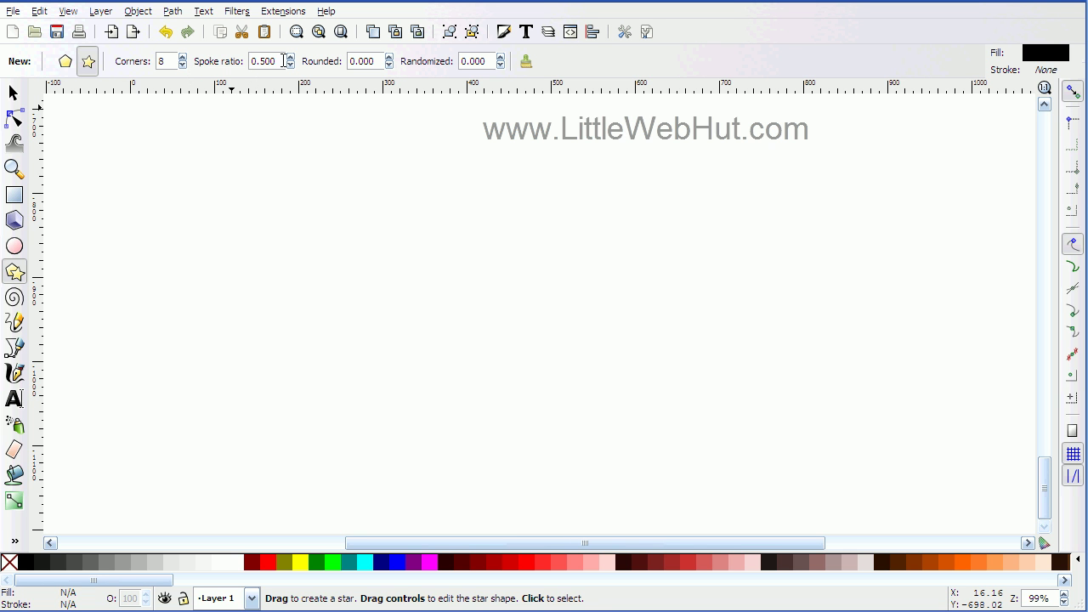
{"action": "left_click_drag", "start_coordinate": [277, 61], "coordinate": [248, 61]}
{"action": "type", "text": "0"}
{"action": "key", "text": "ctrl"}
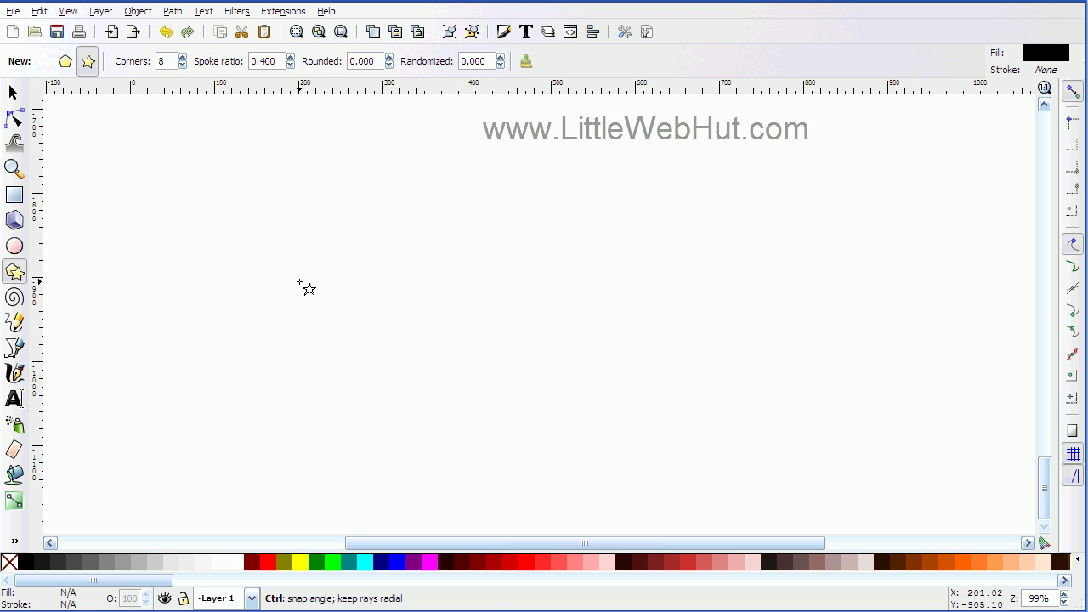
{"action": "left_click_drag", "start_coordinate": [298, 281], "coordinate": [298, 424]}
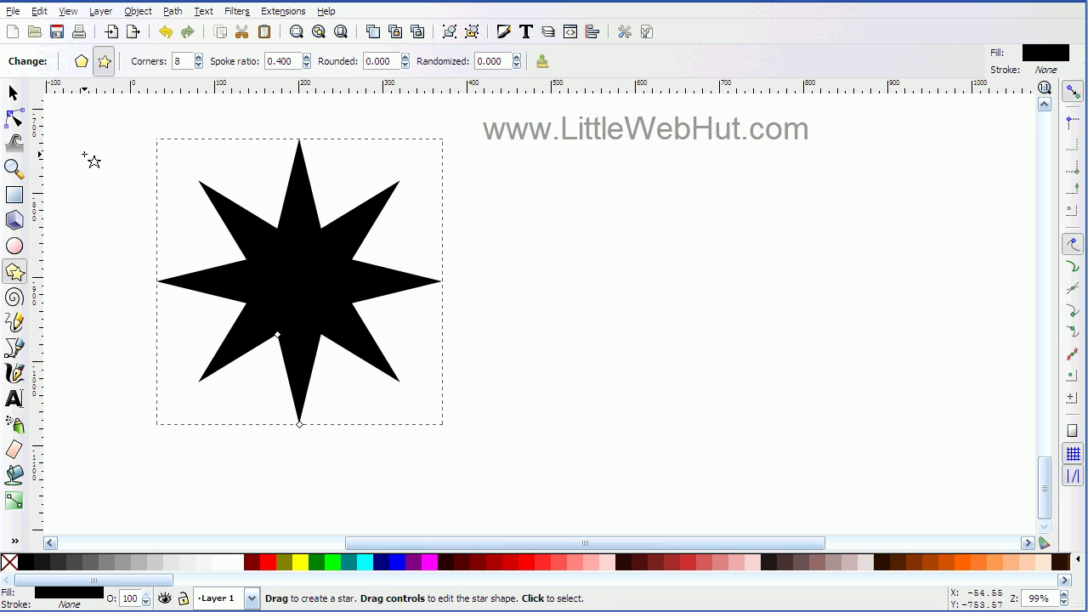
- Scale the star proportionally to 500 px wide and move it so the whole shape fits in view
{"action": "left_click", "coordinate": [15, 94]}
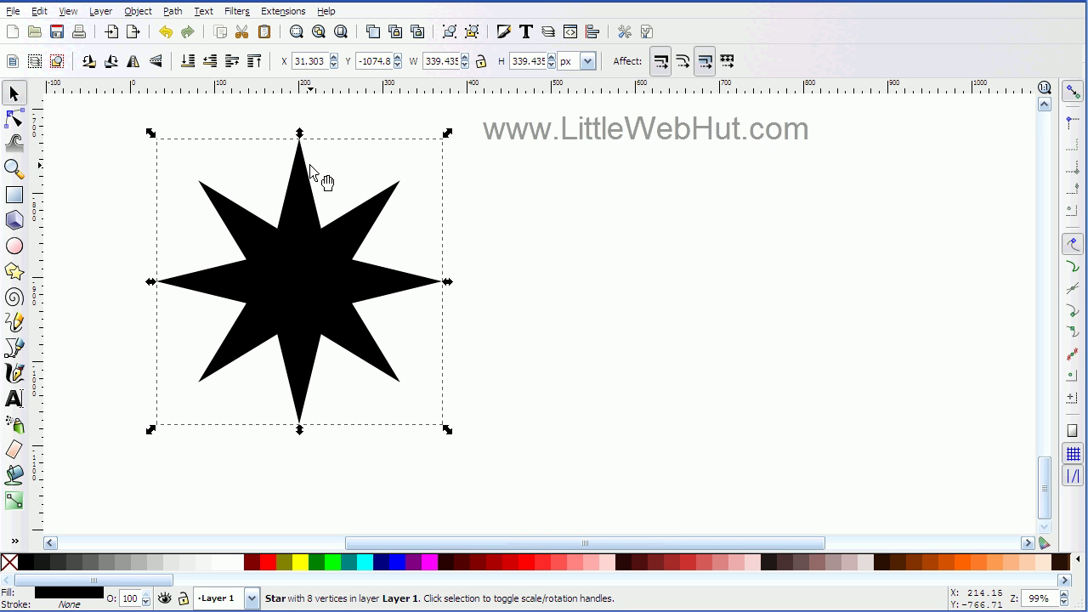
{"action": "left_click", "coordinate": [481, 62]}
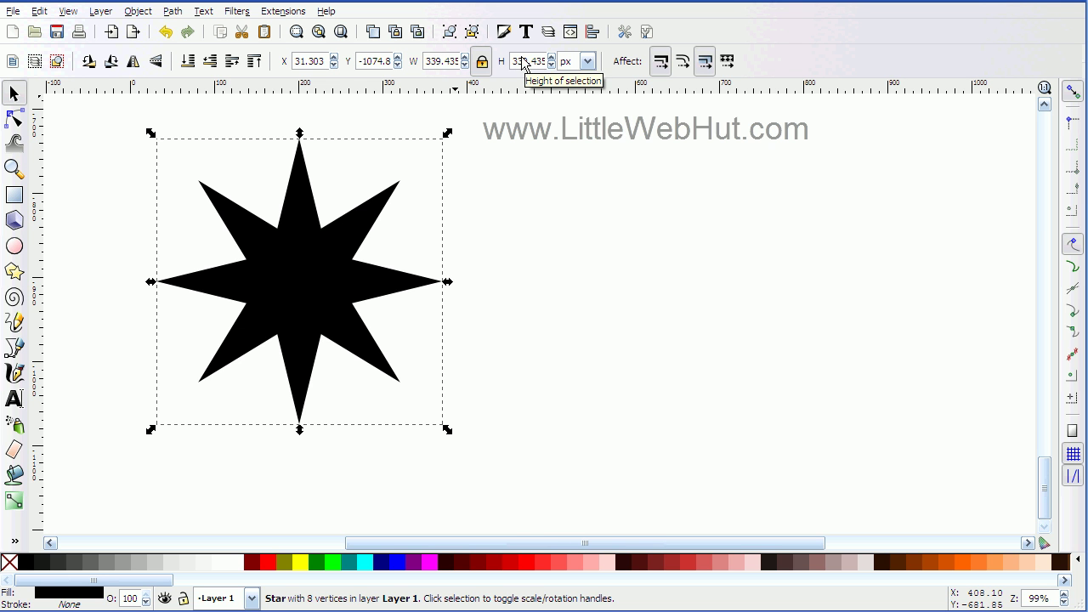
{"action": "triple_click", "coordinate": [435, 60]}
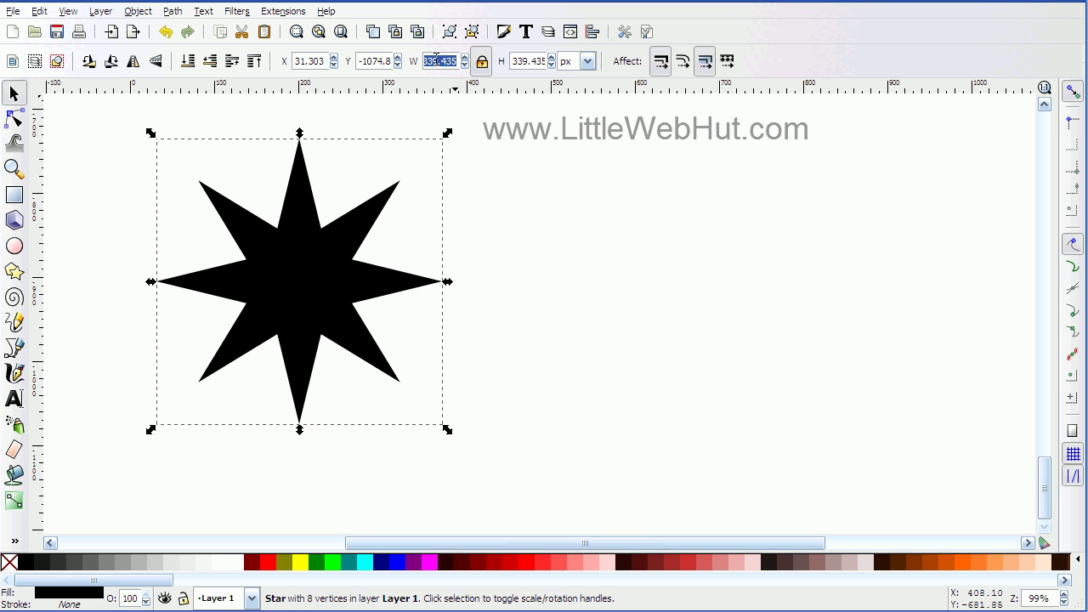
{"action": "type", "text": "500"}
{"action": "key", "text": "Return"}
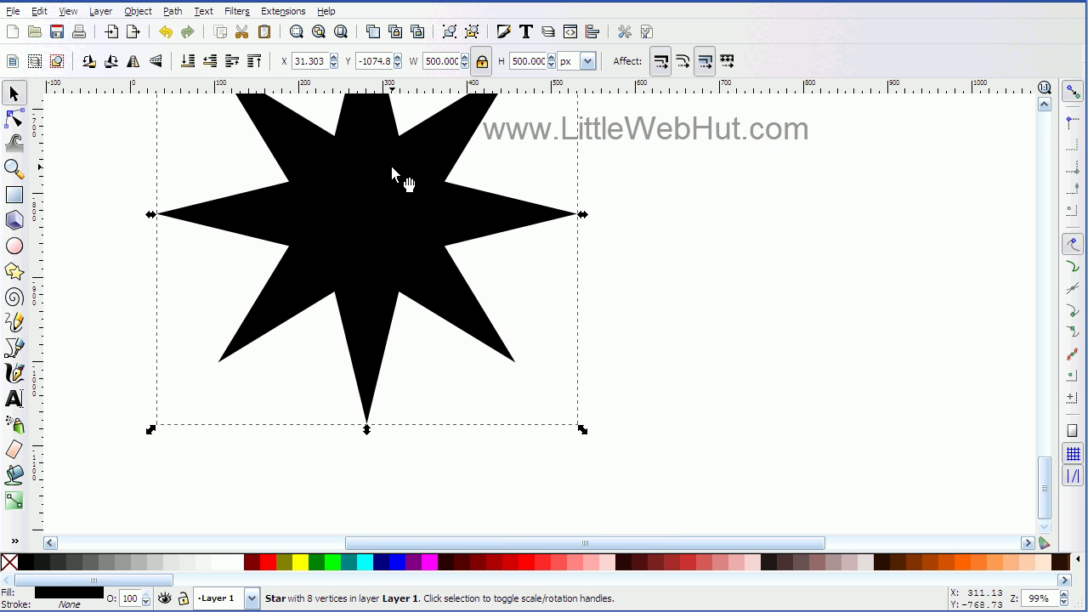
{"action": "left_click_drag", "start_coordinate": [381, 217], "coordinate": [297, 325]}
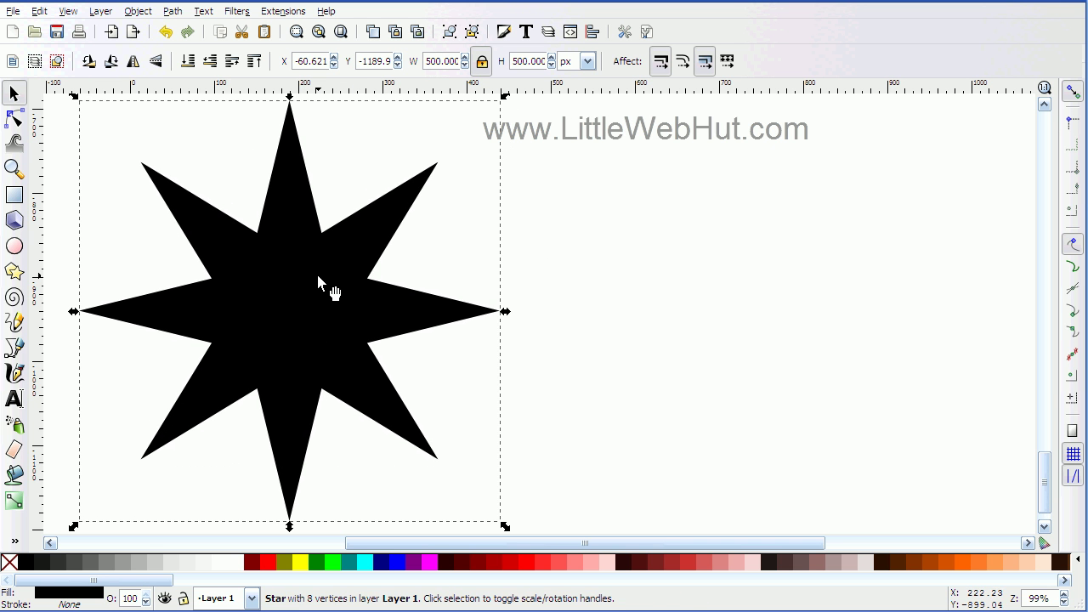
- Draw a circle about 269 px across beside the star and fill it with dark red
{"action": "left_click", "coordinate": [16, 251]}
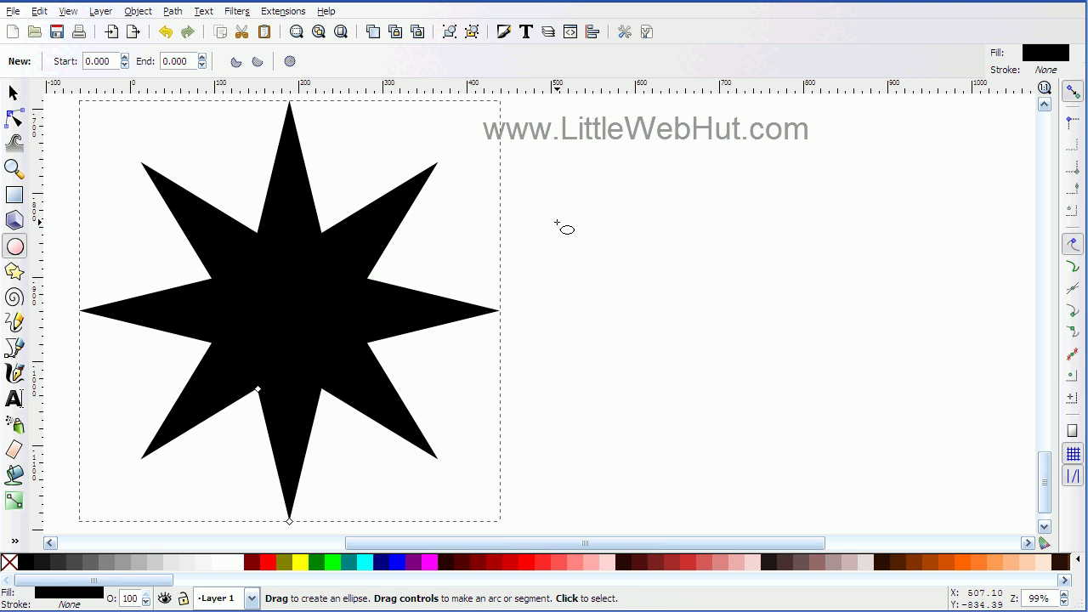
{"action": "left_click_drag", "start_coordinate": [557, 215], "coordinate": [817, 441]}
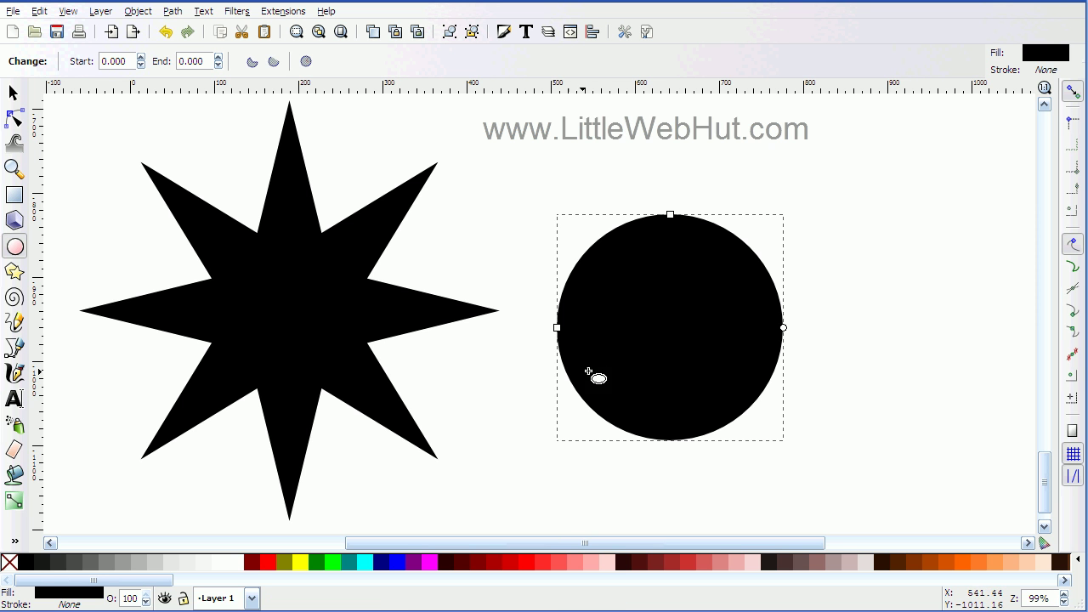
{"action": "left_click", "coordinate": [250, 563]}
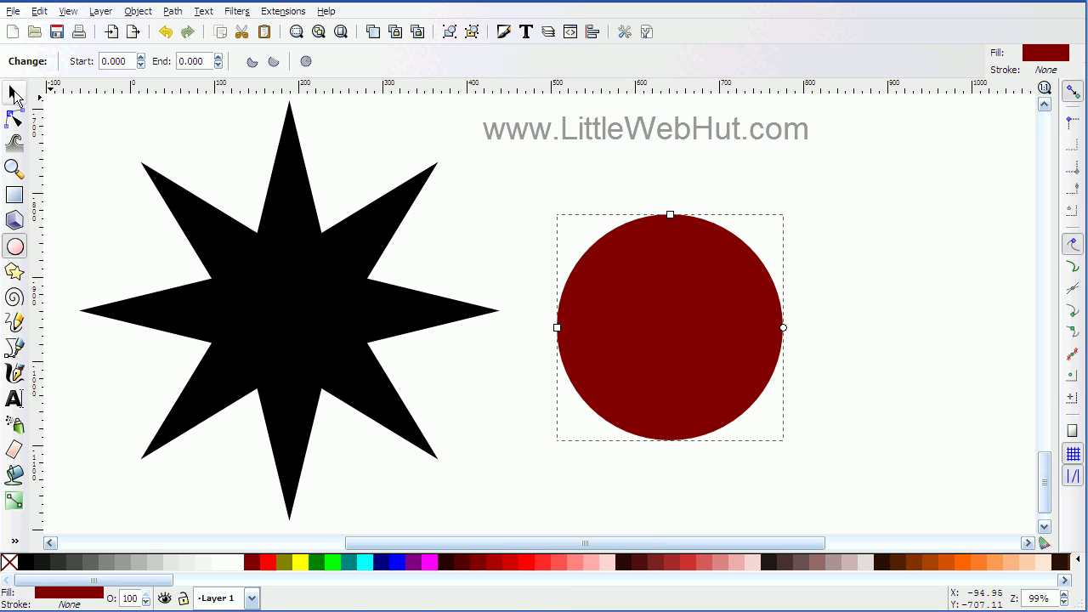
- Scale the red circle proportionally to 300 px wide and move it over the tip of the star's nearest point
{"action": "left_click", "coordinate": [15, 94]}
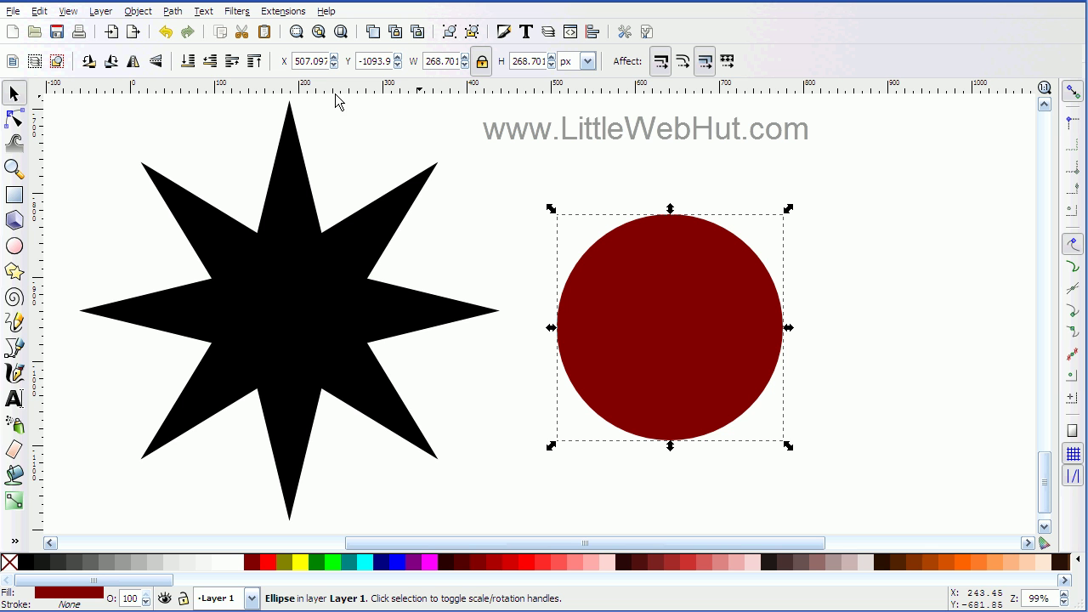
{"action": "left_click", "coordinate": [482, 67]}
{"action": "triple_click", "coordinate": [438, 62]}
{"action": "type", "text": "300"}
{"action": "key", "text": "Return"}
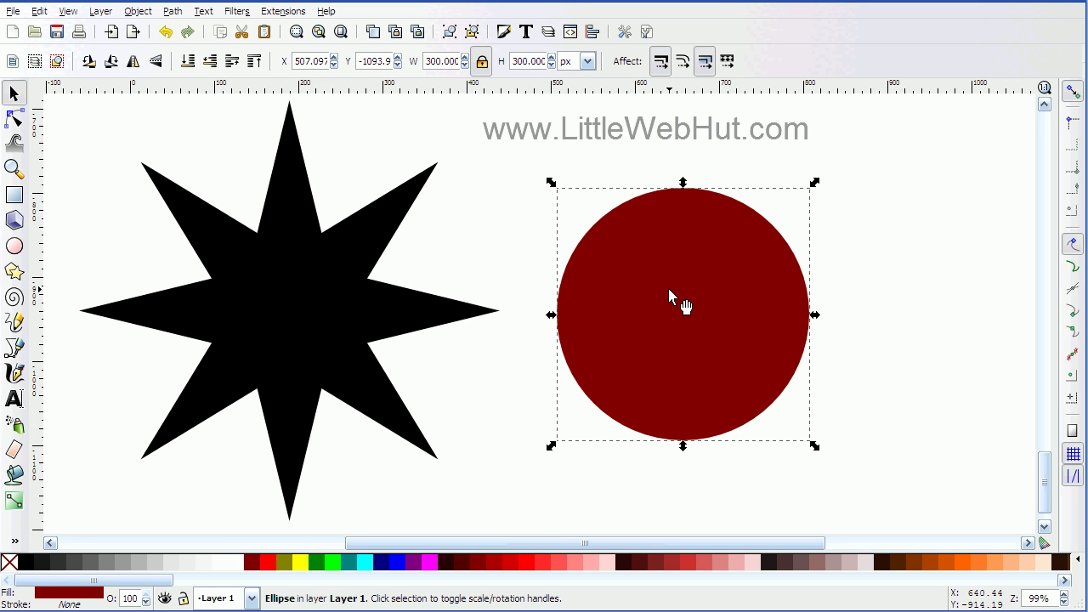
{"action": "left_click_drag", "start_coordinate": [668, 297], "coordinate": [548, 368]}
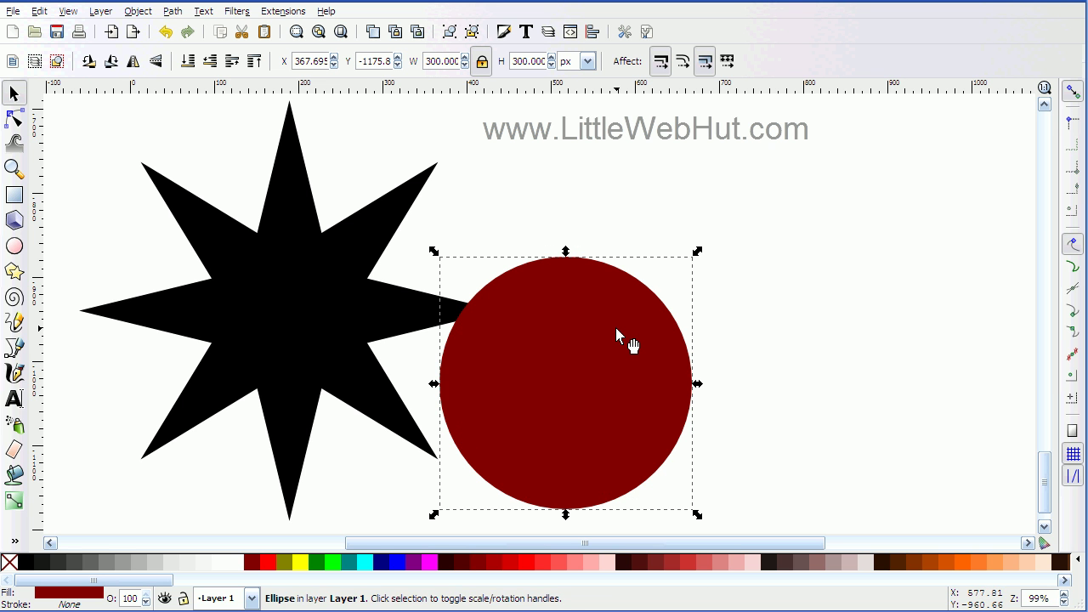
- Duplicate the 300 px circle, move the copy to its far side from the star and scale it to 250 px wide
{"action": "key", "text": "ctrl+d"}
{"action": "left_click_drag", "start_coordinate": [573, 378], "coordinate": [780, 367]}
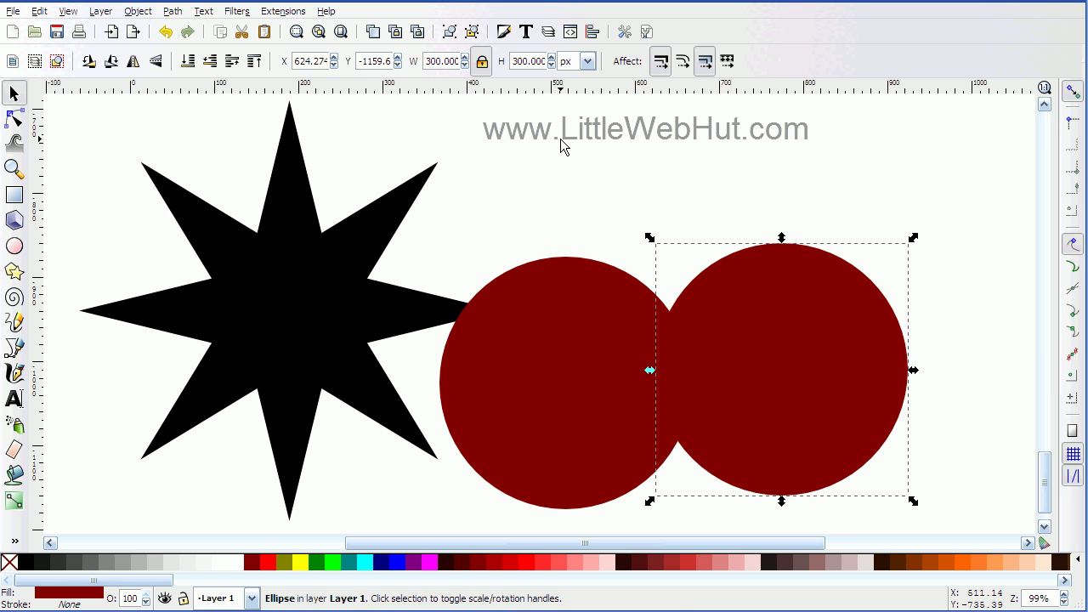
{"action": "triple_click", "coordinate": [436, 61]}
{"action": "type", "text": "250"}
{"action": "key", "text": "Return"}
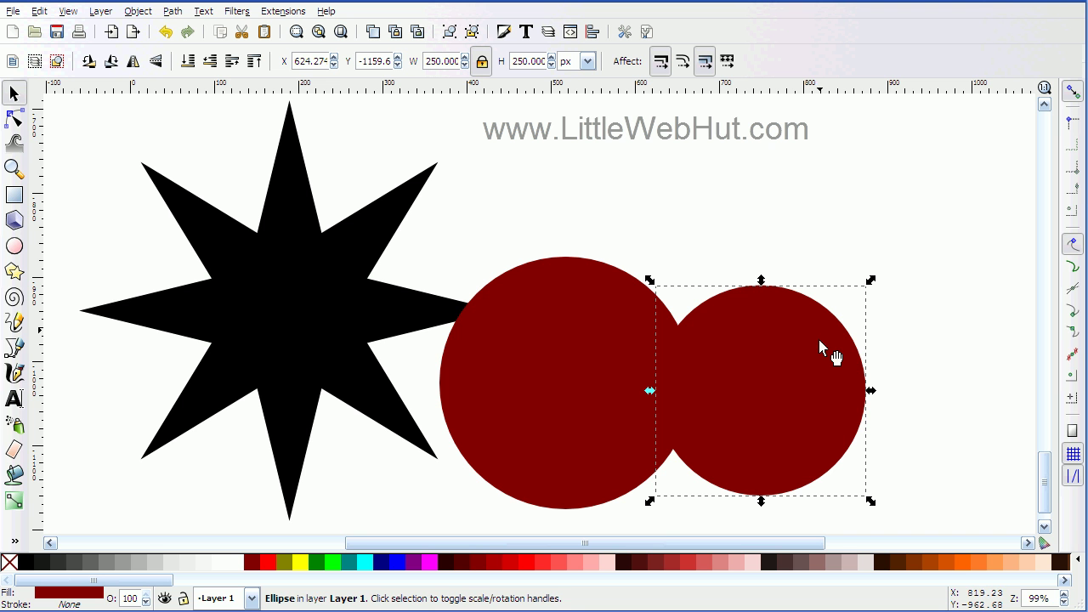
- Duplicate the 250 px circle, scale the copy to 150 px wide and place it above the 300 px circle
{"action": "key", "text": "Escape"}
{"action": "key", "text": "ctrl+d"}
{"action": "left_click_drag", "start_coordinate": [776, 394], "coordinate": [979, 224]}
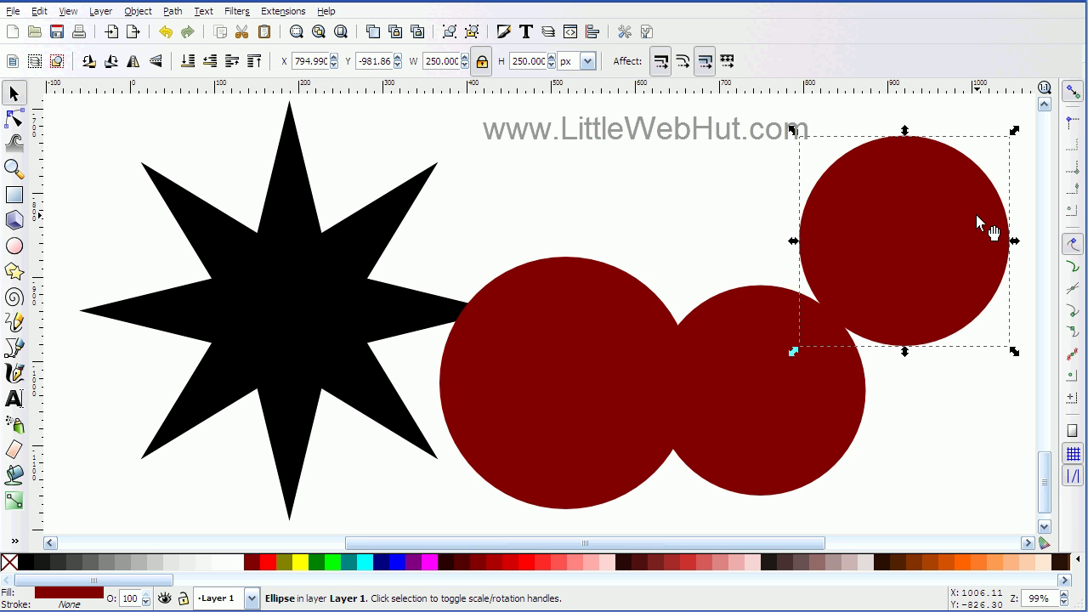
{"action": "double_click", "coordinate": [438, 61]}
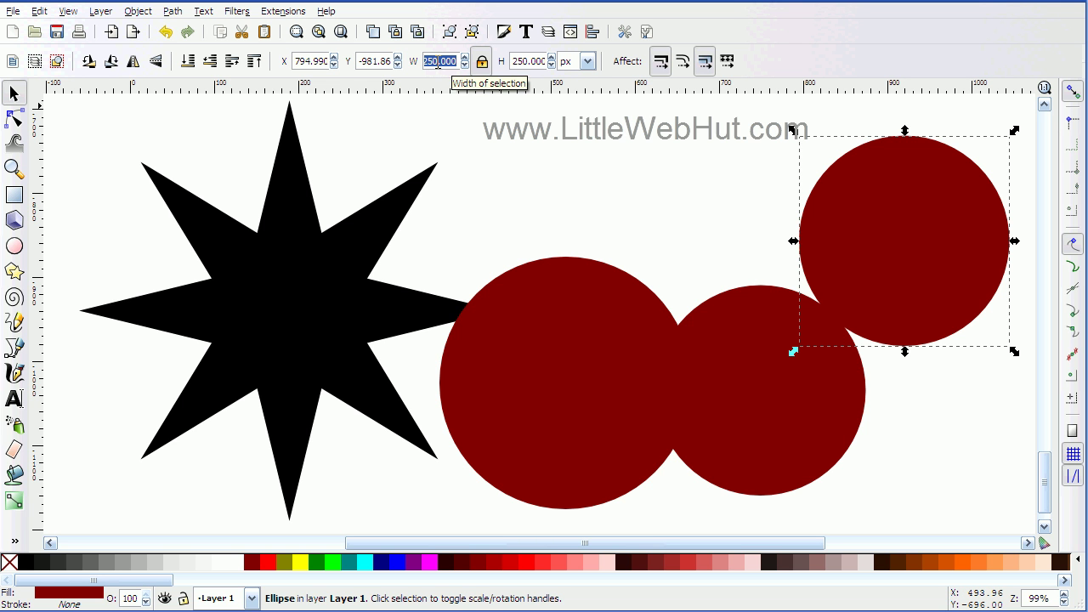
{"action": "type", "text": "150"}
{"action": "key", "text": "Return"}
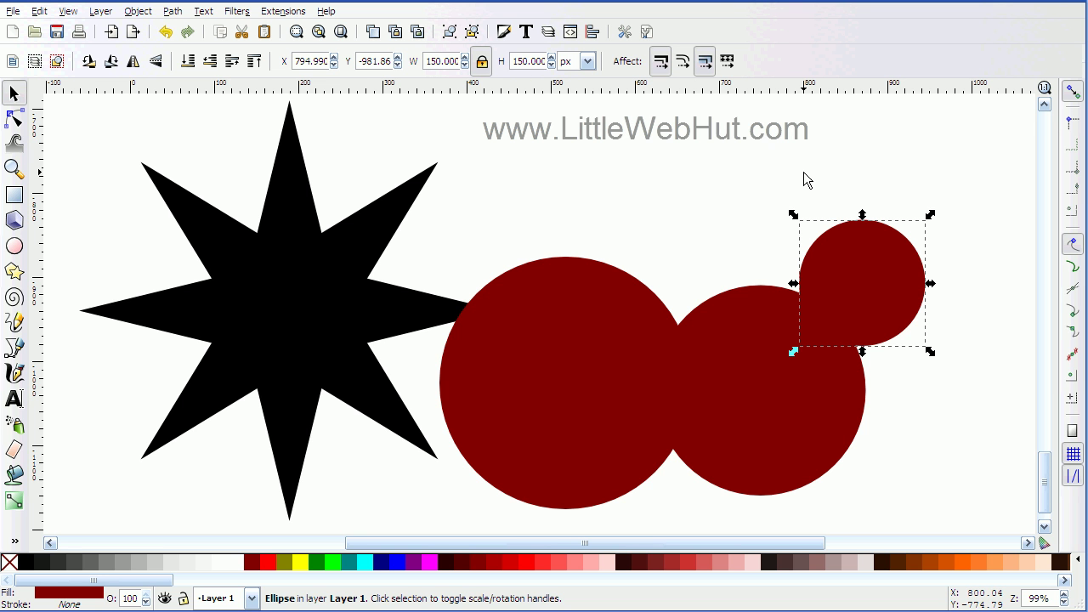
{"action": "left_click_drag", "start_coordinate": [867, 247], "coordinate": [629, 148]}
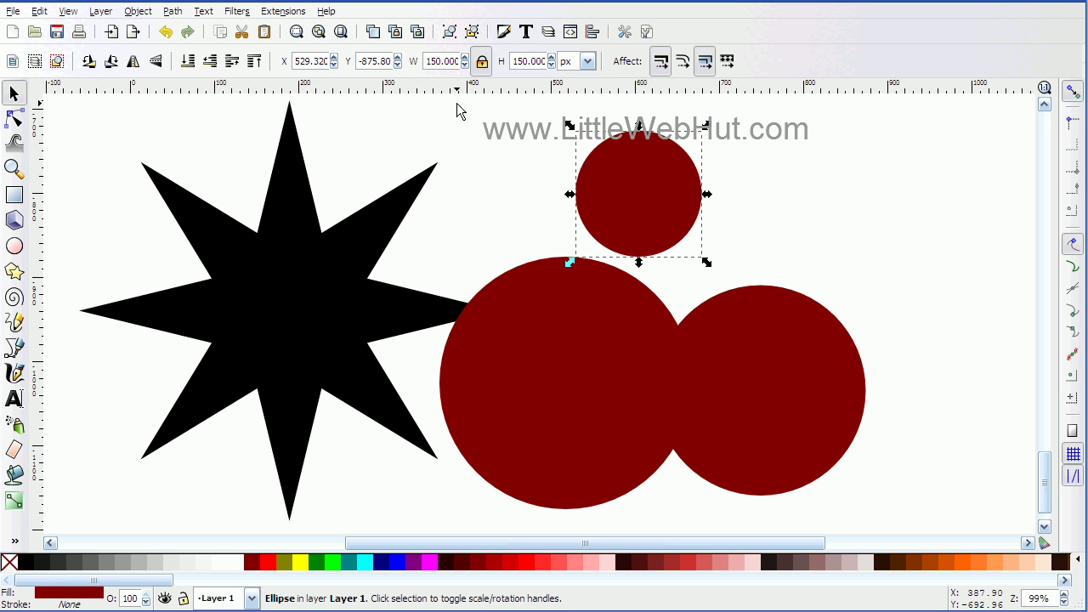
- Center the 300 px circle on the star both horizontally and vertically, and cut the two down to their intersection
{"action": "left_click", "coordinate": [139, 11]}
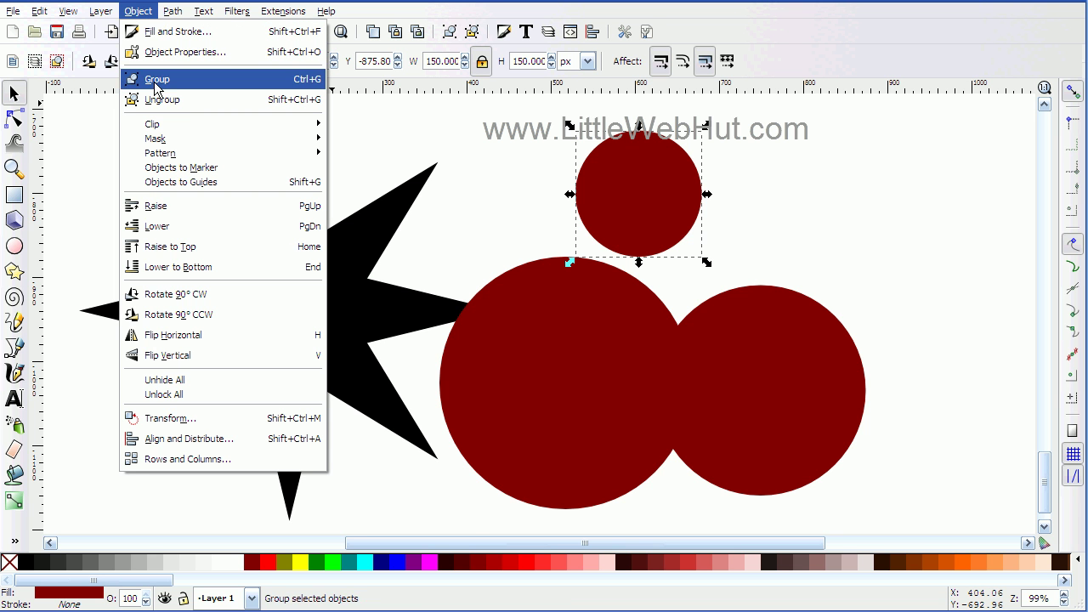
{"action": "left_click", "coordinate": [167, 440]}
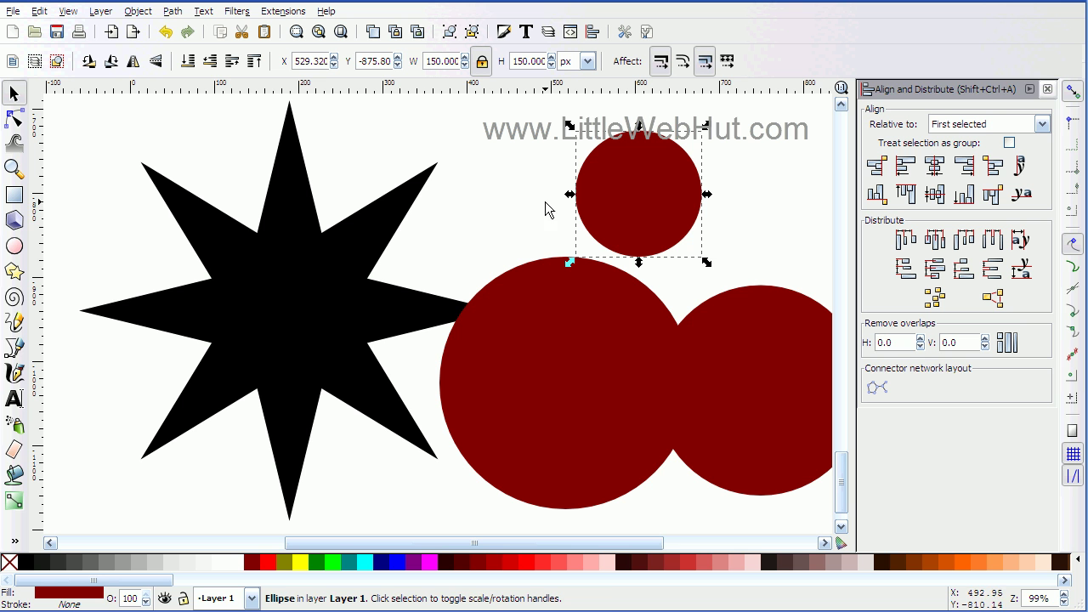
{"action": "left_click", "coordinate": [287, 308]}
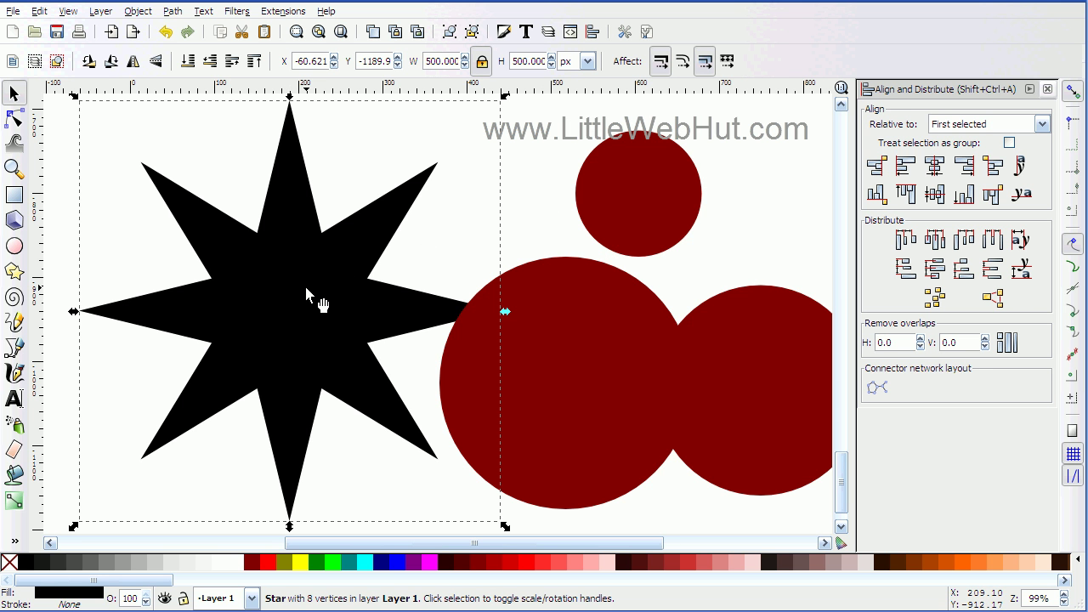
{"action": "left_click", "coordinate": [566, 363], "text": "shift"}
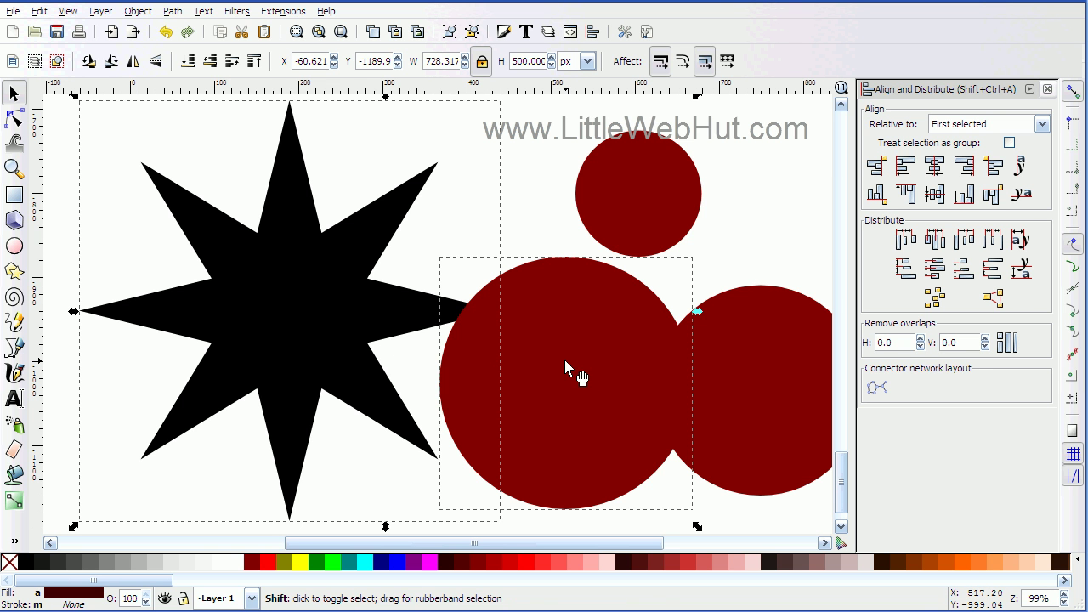
{"action": "left_click", "coordinate": [934, 166]}
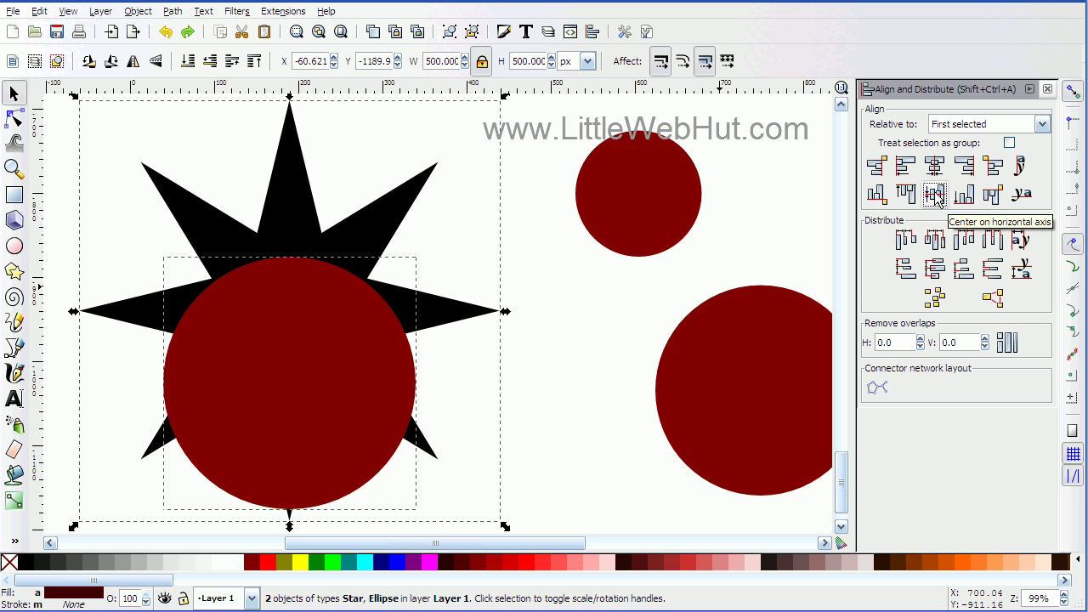
{"action": "left_click", "coordinate": [935, 196]}
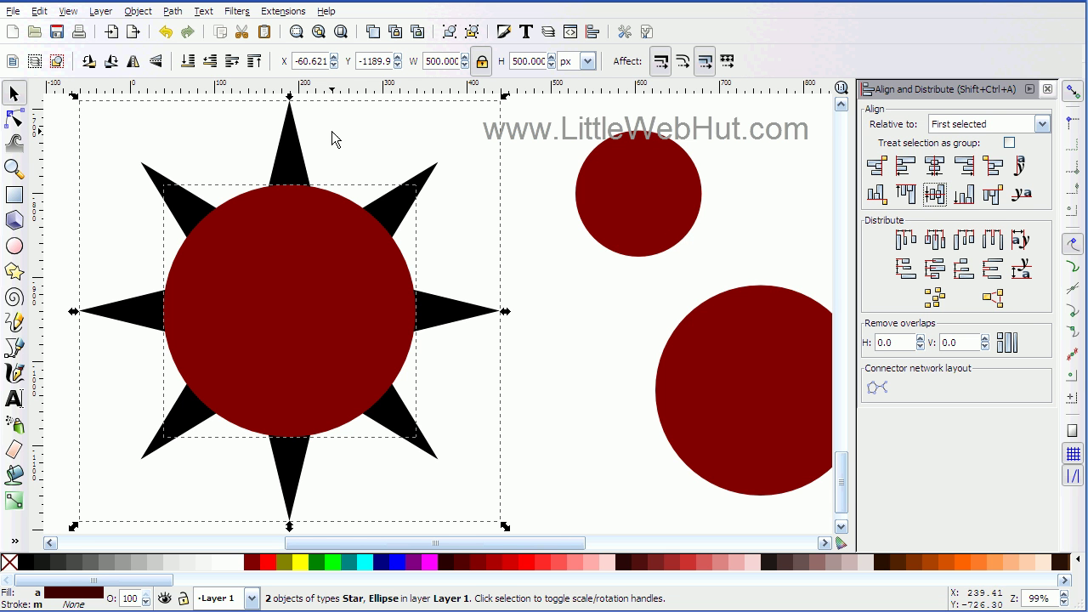
{"action": "left_click", "coordinate": [171, 12]}
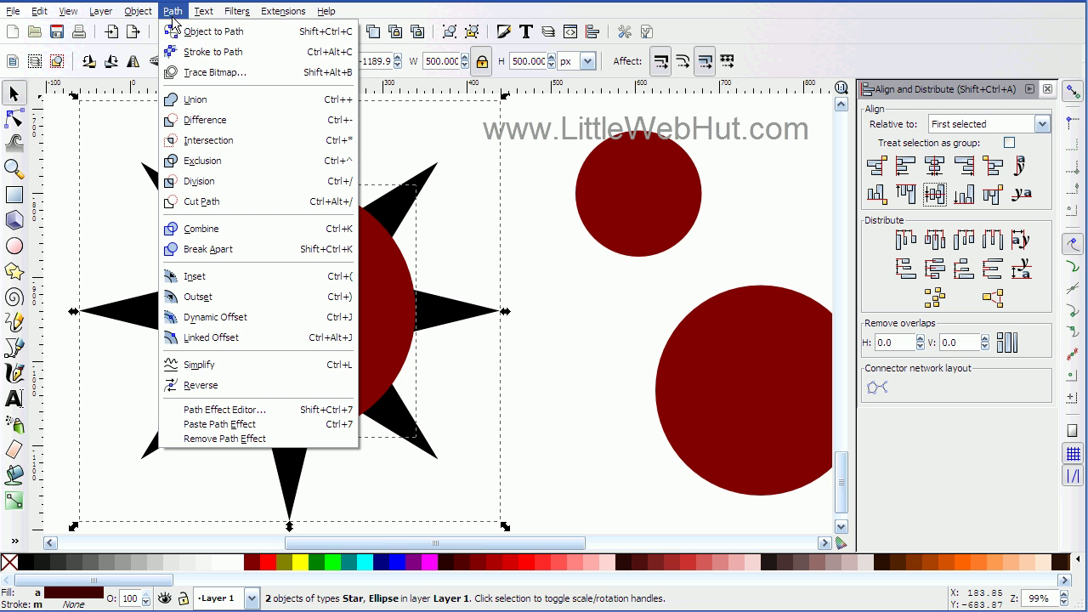
{"action": "left_click", "coordinate": [194, 142]}
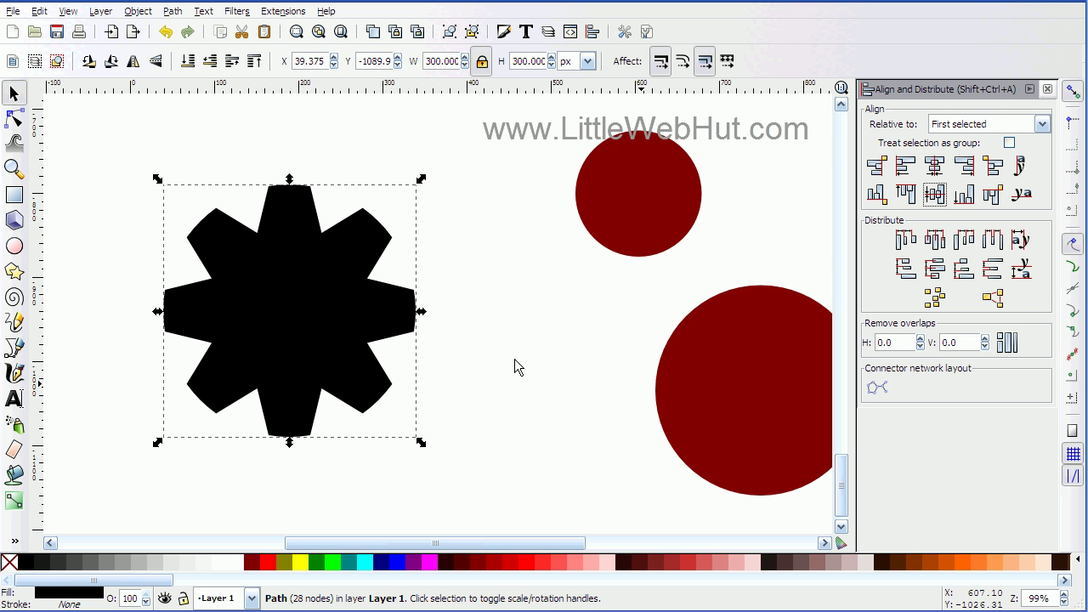
- Center the 250 px circle on the toothed black shape along both axes and merge the two with a union
{"action": "left_click", "coordinate": [753, 384], "text": "shift"}
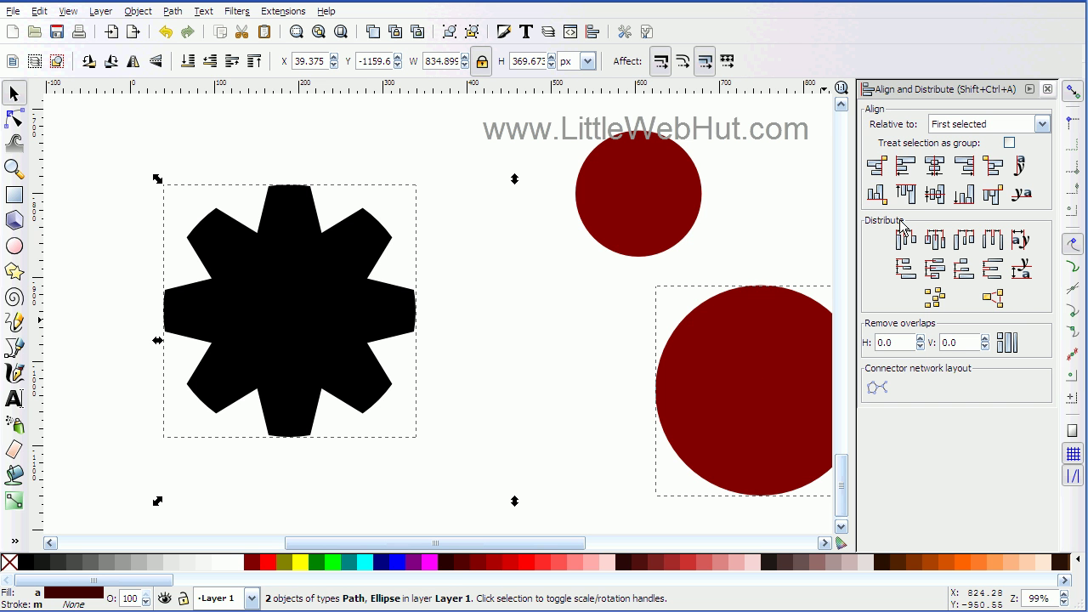
{"action": "left_click", "coordinate": [938, 169]}
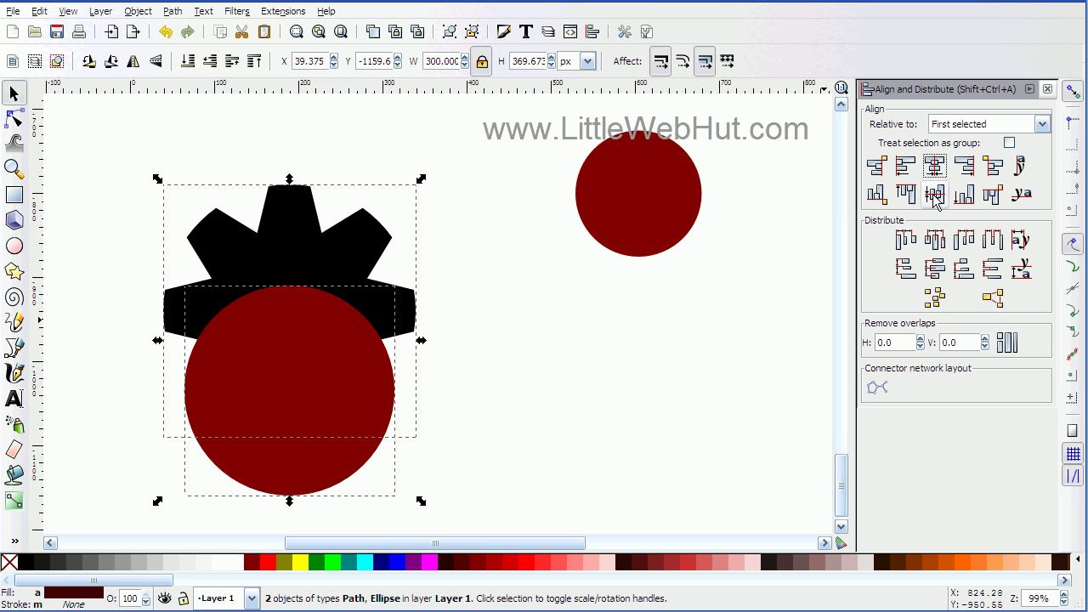
{"action": "left_click", "coordinate": [934, 195]}
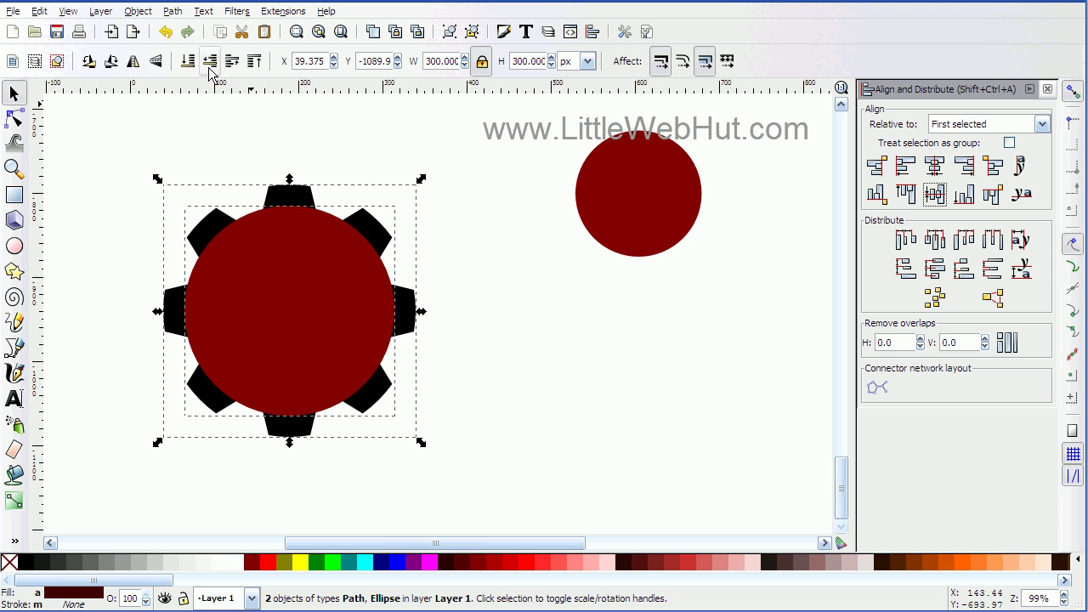
{"action": "left_click", "coordinate": [172, 12]}
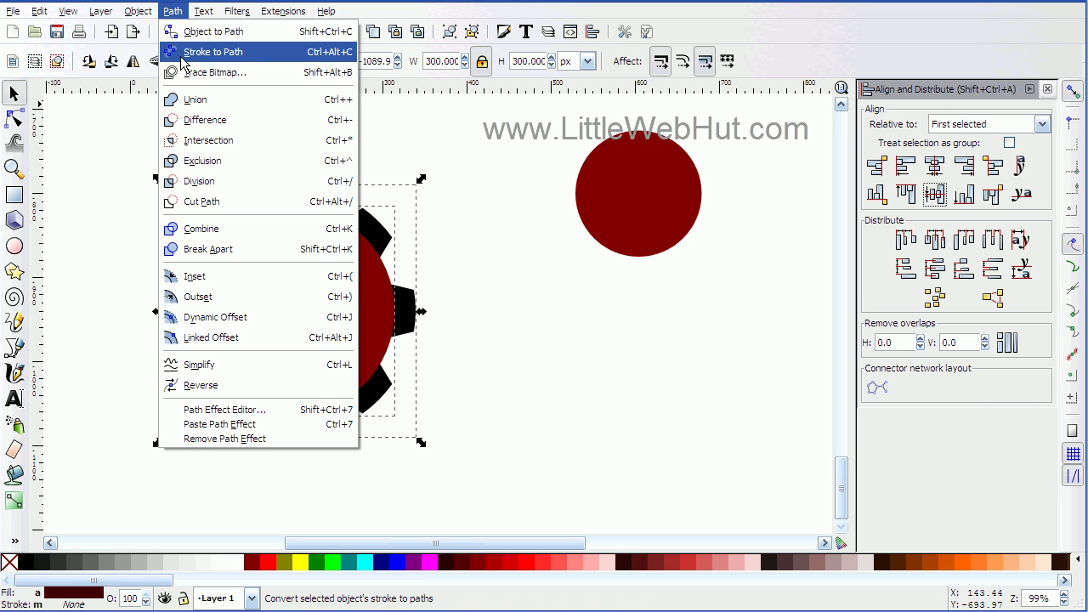
{"action": "left_click", "coordinate": [181, 101]}
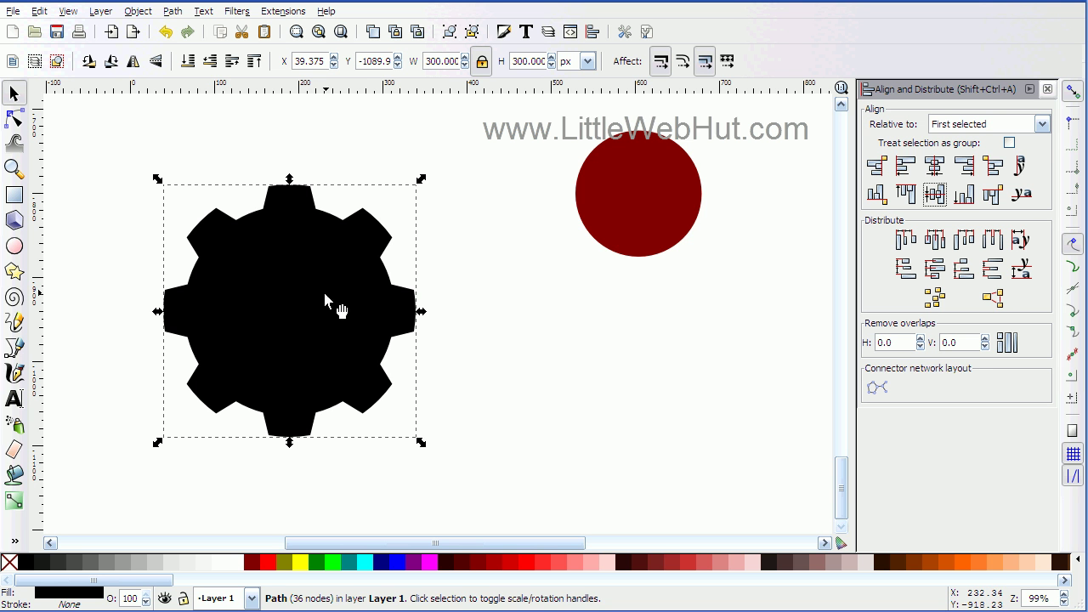
- Center the 150 px circle on the black gear along both axes and subtract it to cut the center hole
{"action": "left_click", "coordinate": [649, 201], "text": "shift"}
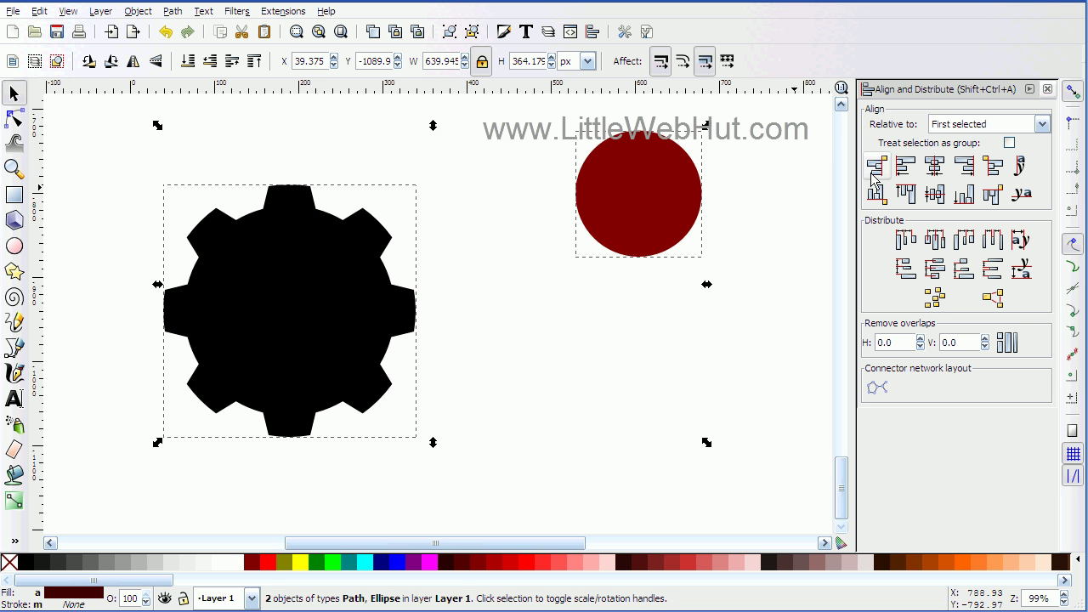
{"action": "left_click", "coordinate": [934, 168]}
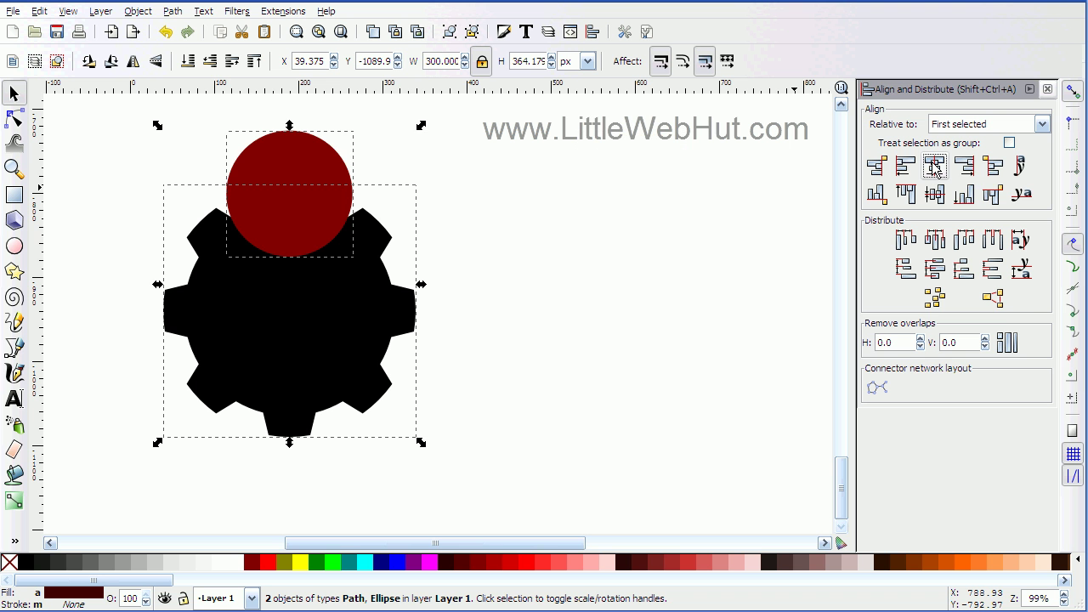
{"action": "left_click", "coordinate": [935, 196]}
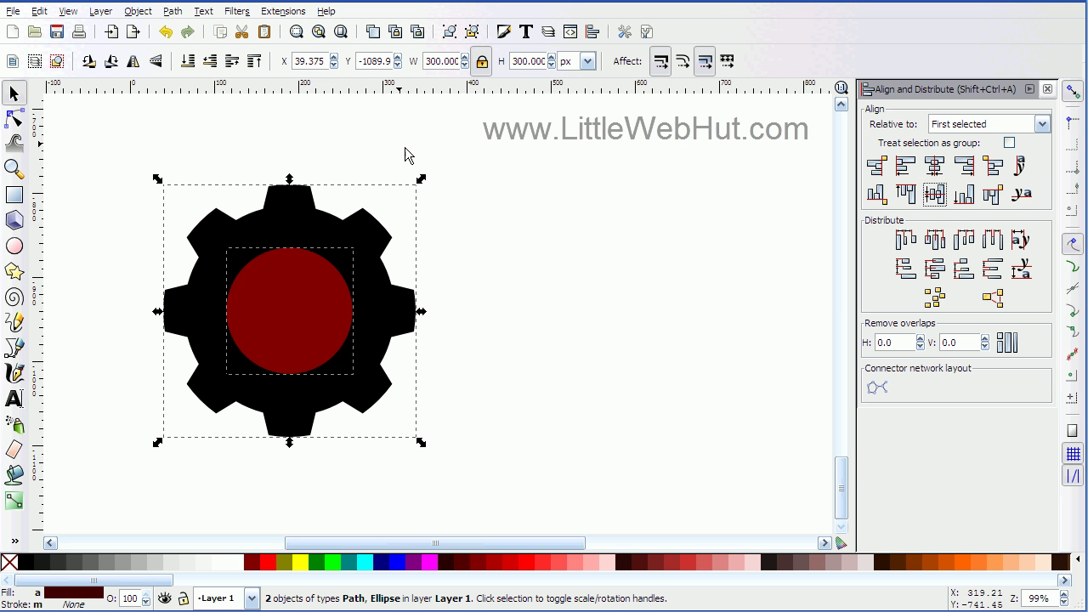
{"action": "left_click", "coordinate": [172, 12]}
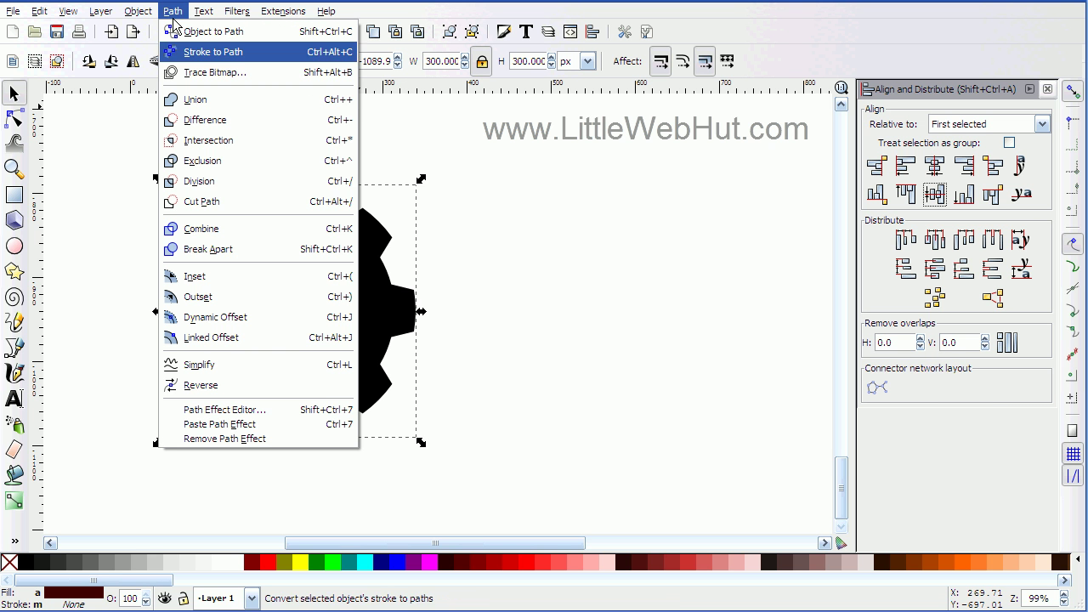
{"action": "left_click", "coordinate": [189, 119]}
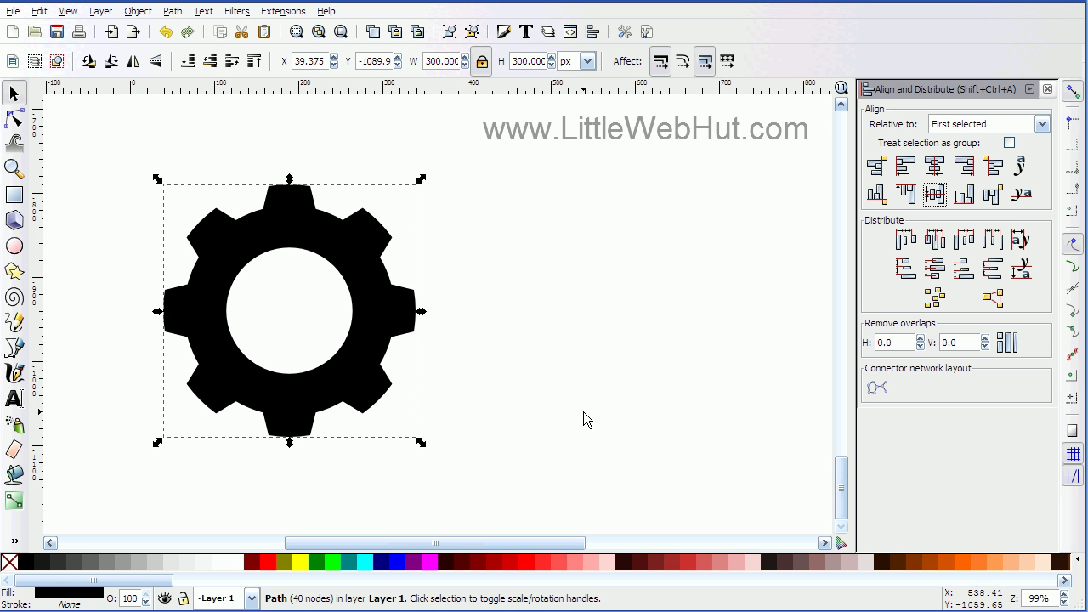
- Fill the gear with very dark brown and place a duplicate of it beside the original at the same height
{"action": "left_click", "coordinate": [883, 562]}
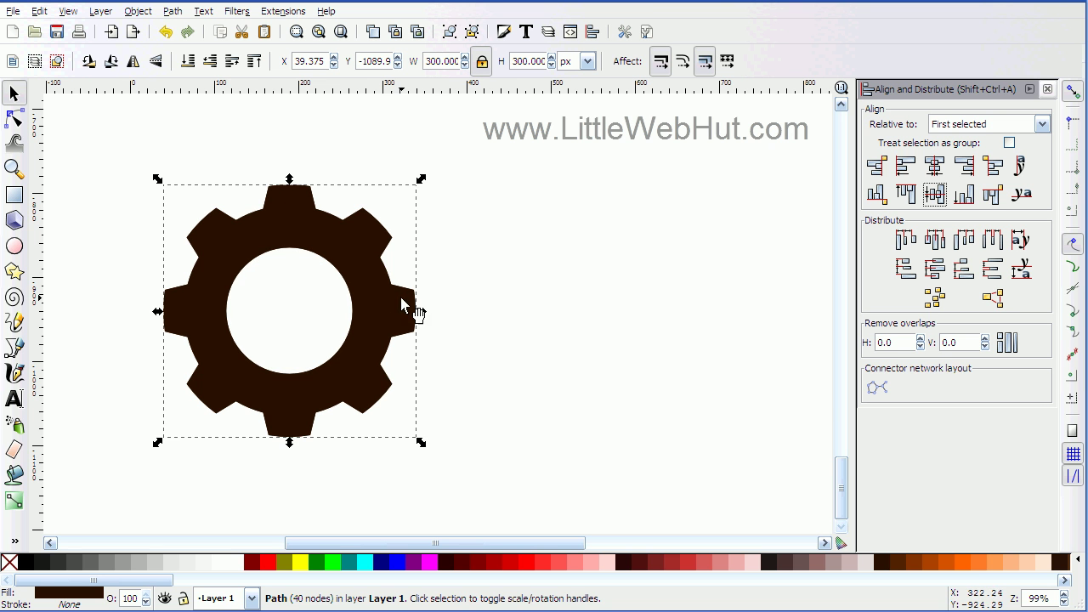
{"action": "left_click_drag", "start_coordinate": [366, 322], "coordinate": [748, 325]}
- Apply the Pressed steel bevel filter to the original gear
{"action": "left_click", "coordinate": [293, 231]}
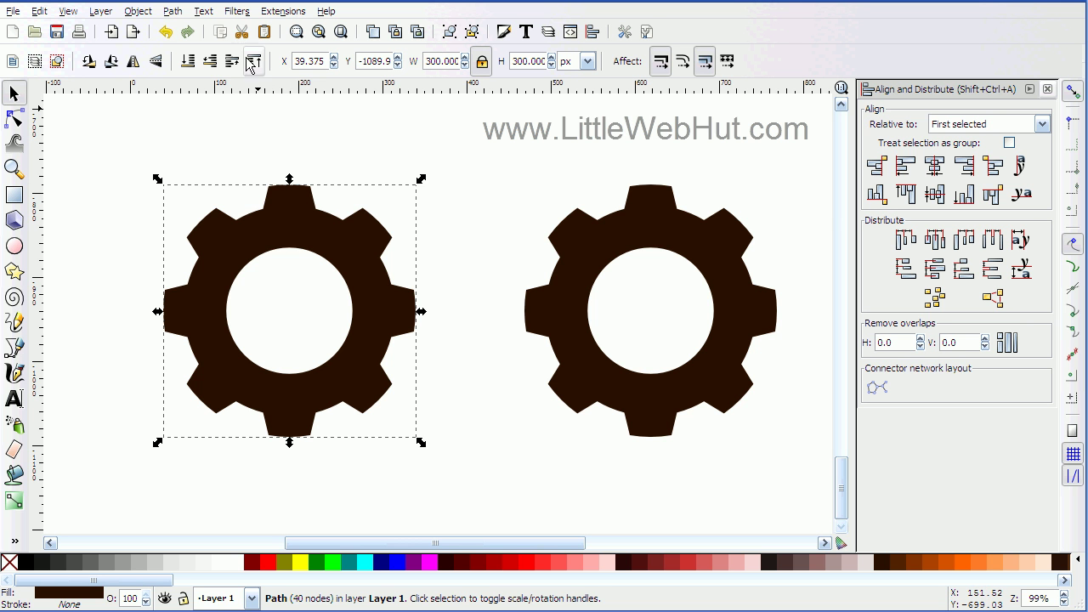
{"action": "left_click", "coordinate": [237, 12]}
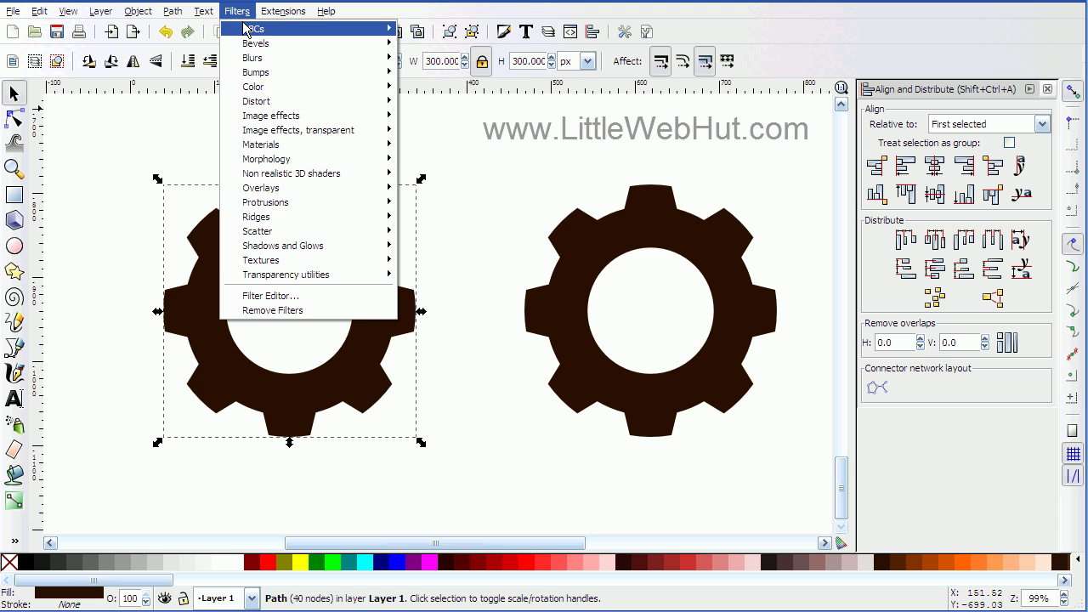
{"action": "mouse_move", "coordinate": [247, 29]}
{"action": "mouse_move", "coordinate": [270, 45]}
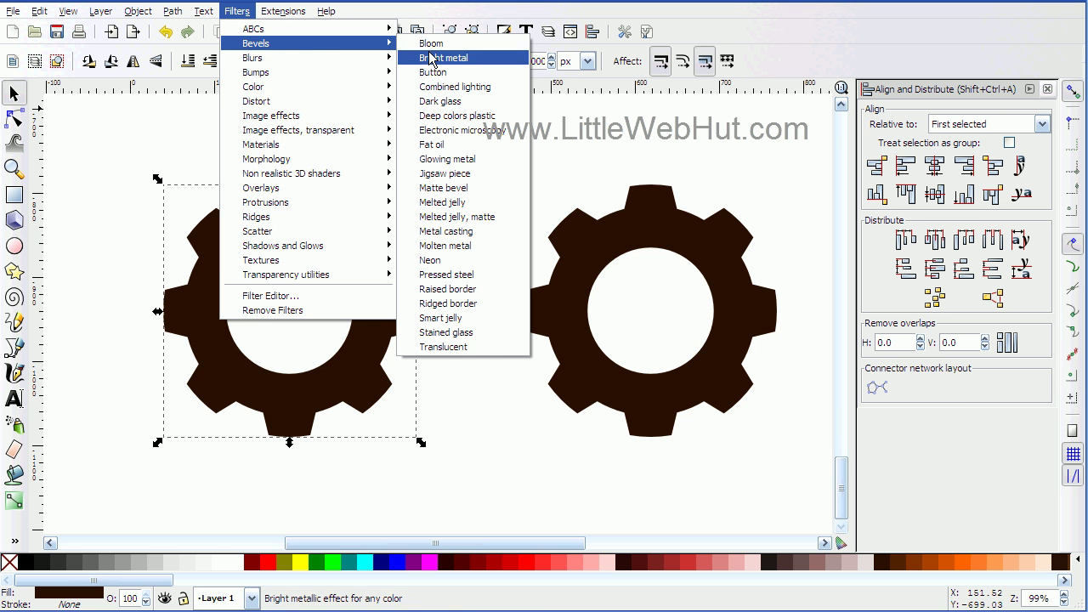
{"action": "left_click", "coordinate": [436, 276]}
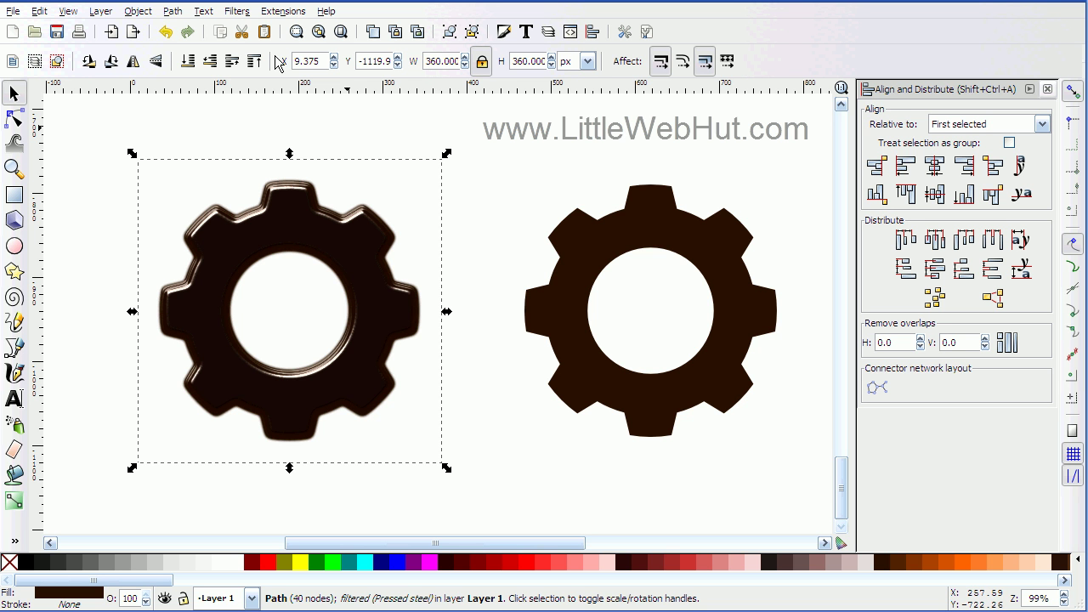
- Add the Roughen inside distort filter to the pressed-steel gear
{"action": "left_click", "coordinate": [237, 12]}
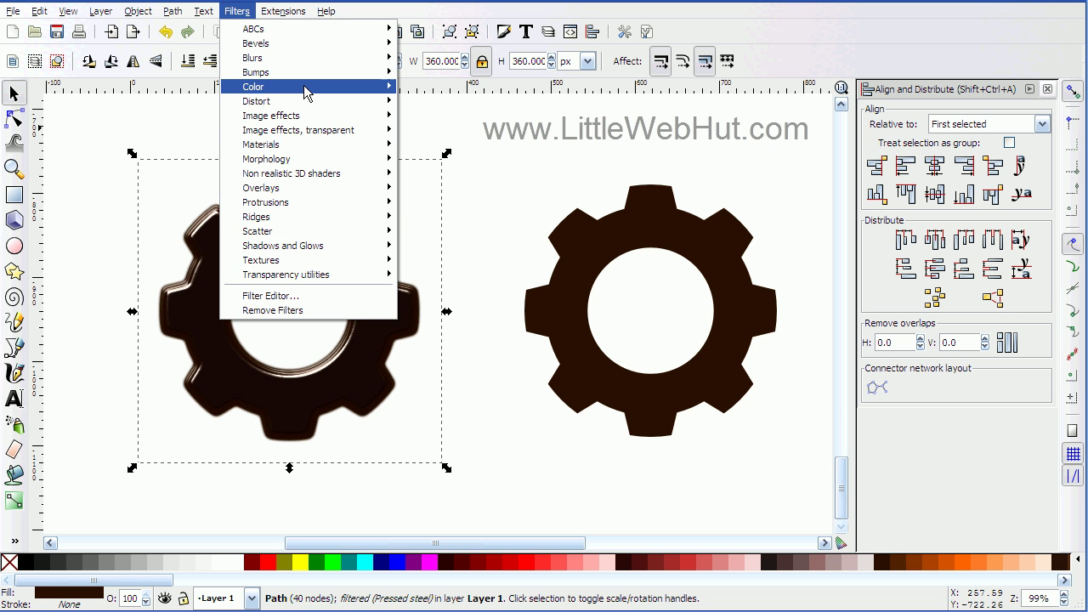
{"action": "mouse_move", "coordinate": [331, 103]}
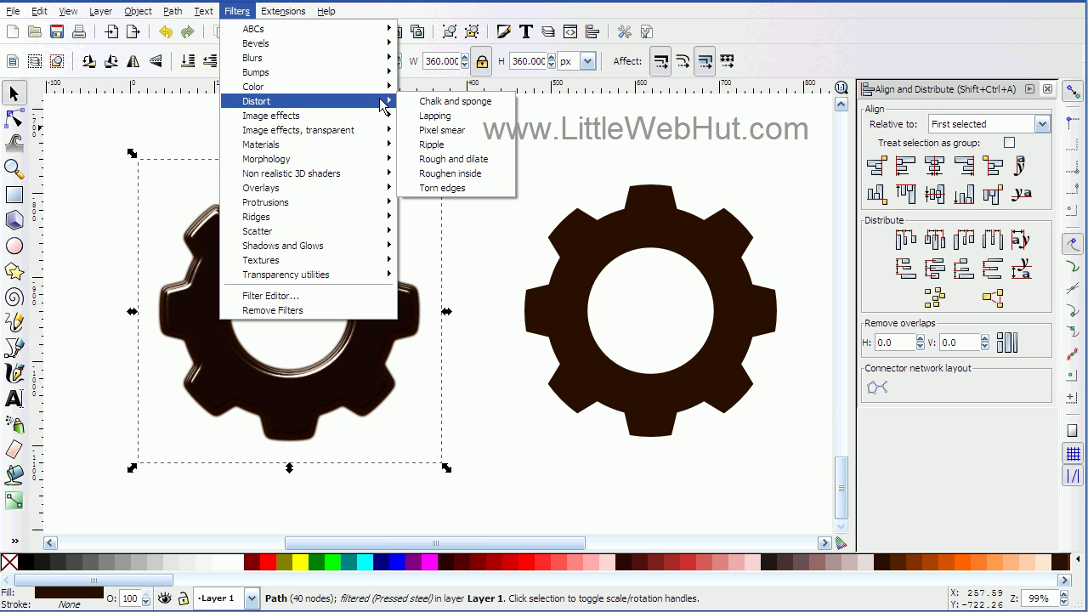
{"action": "left_click", "coordinate": [452, 176]}
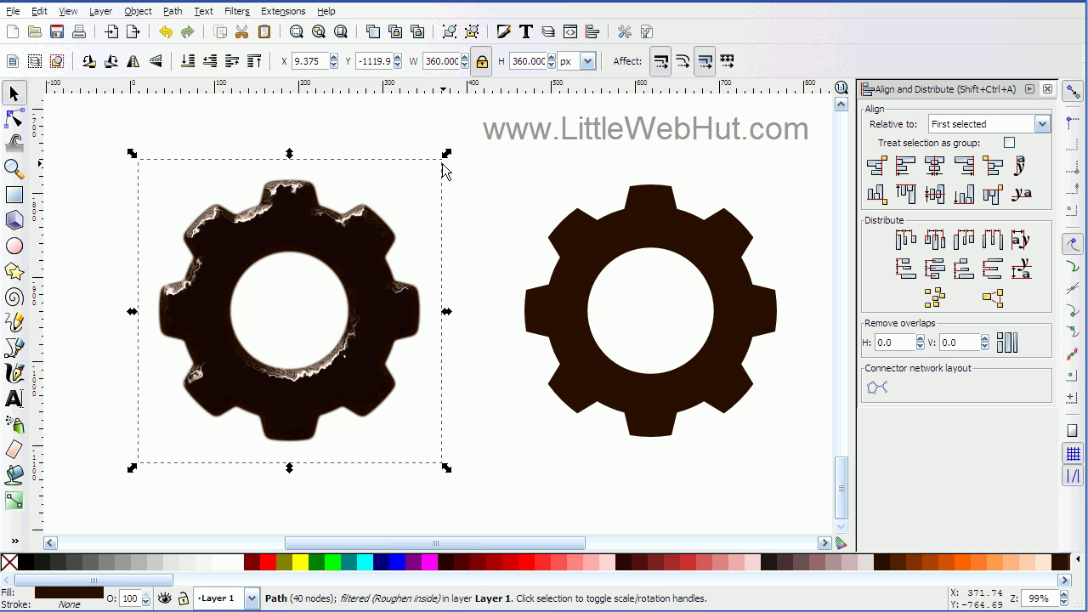
- Fill the duplicate gear with a lighter rust brown and inset its path five times
{"action": "left_click", "coordinate": [618, 241]}
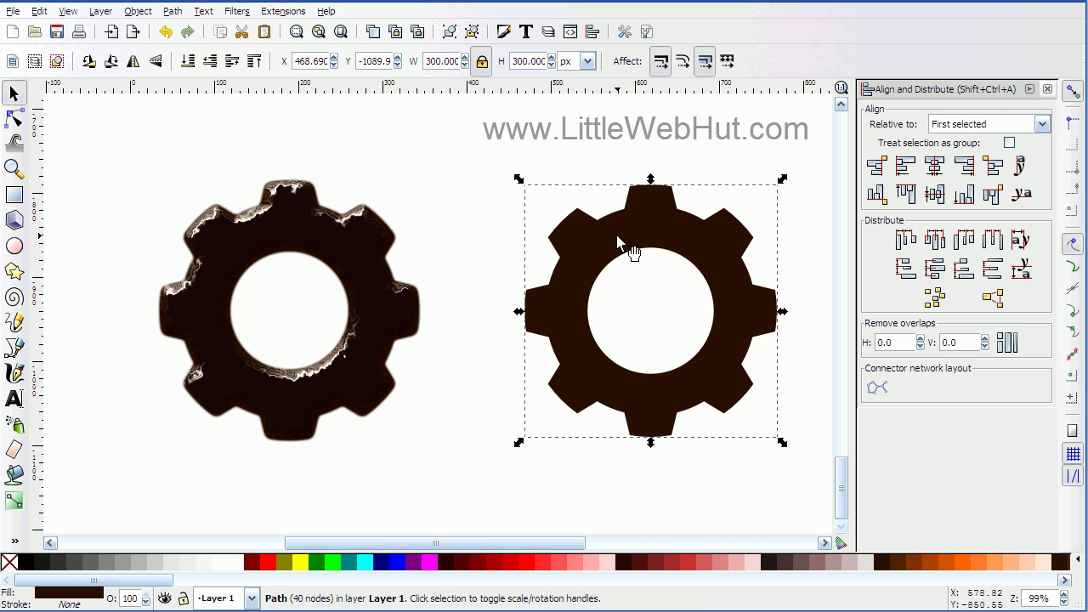
{"action": "left_click", "coordinate": [916, 562]}
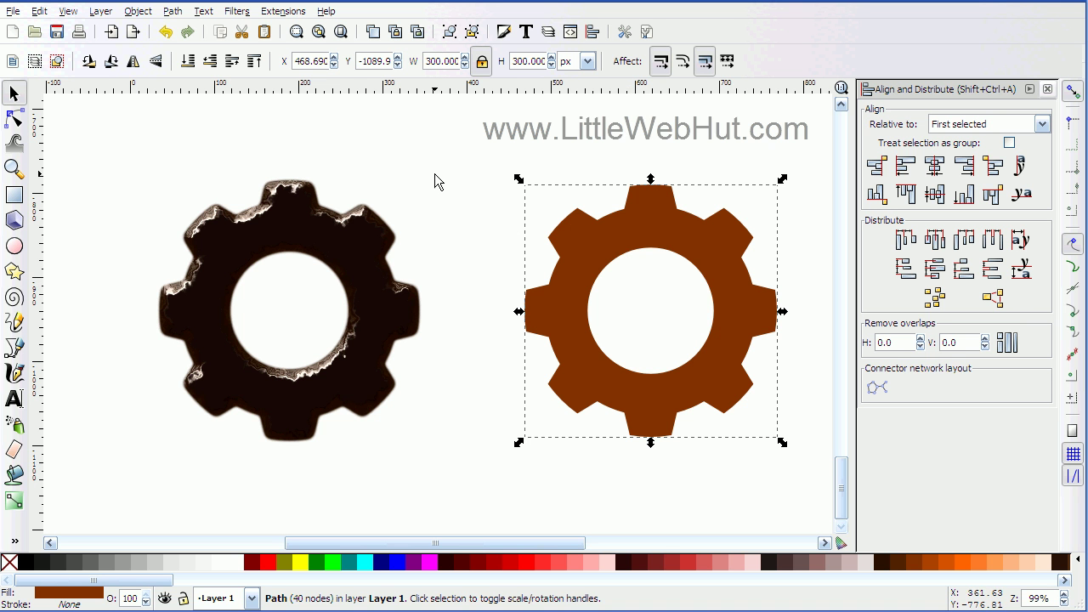
{"action": "left_click", "coordinate": [172, 12]}
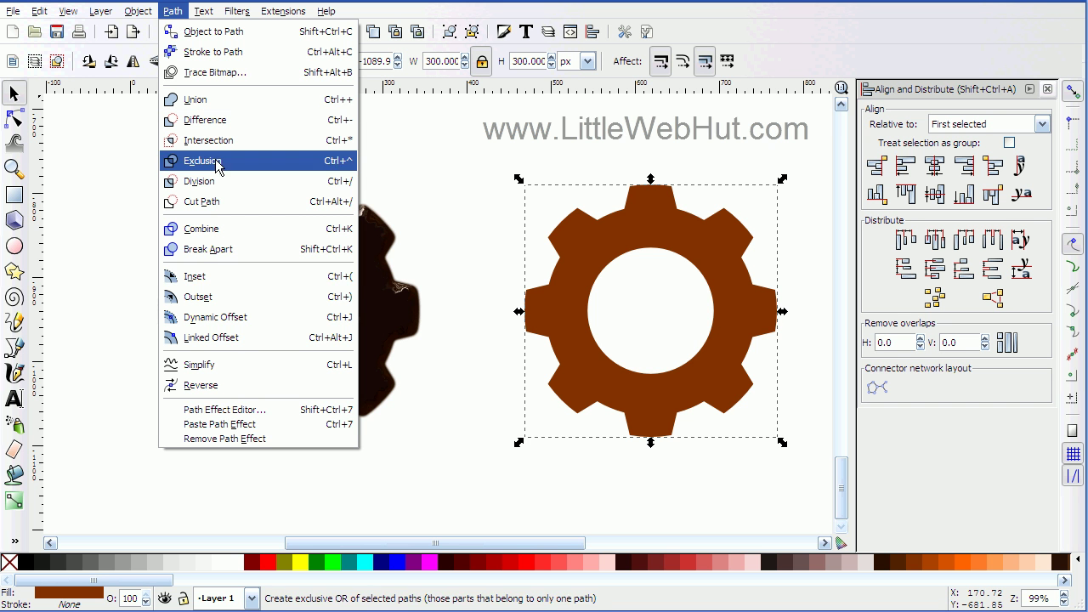
{"action": "left_click", "coordinate": [198, 278]}
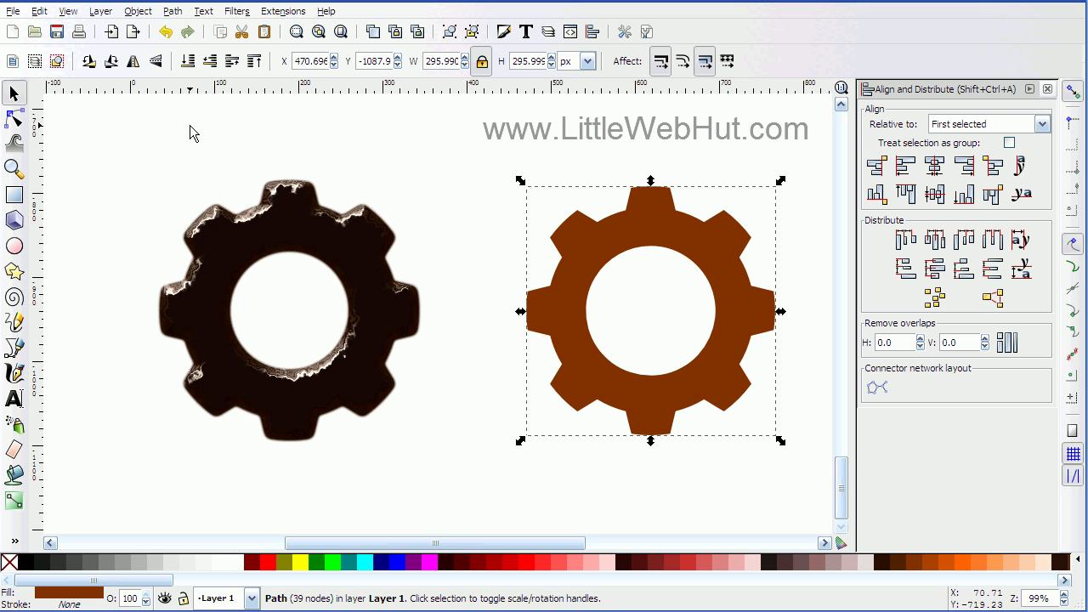
{"action": "left_click", "coordinate": [173, 11]}
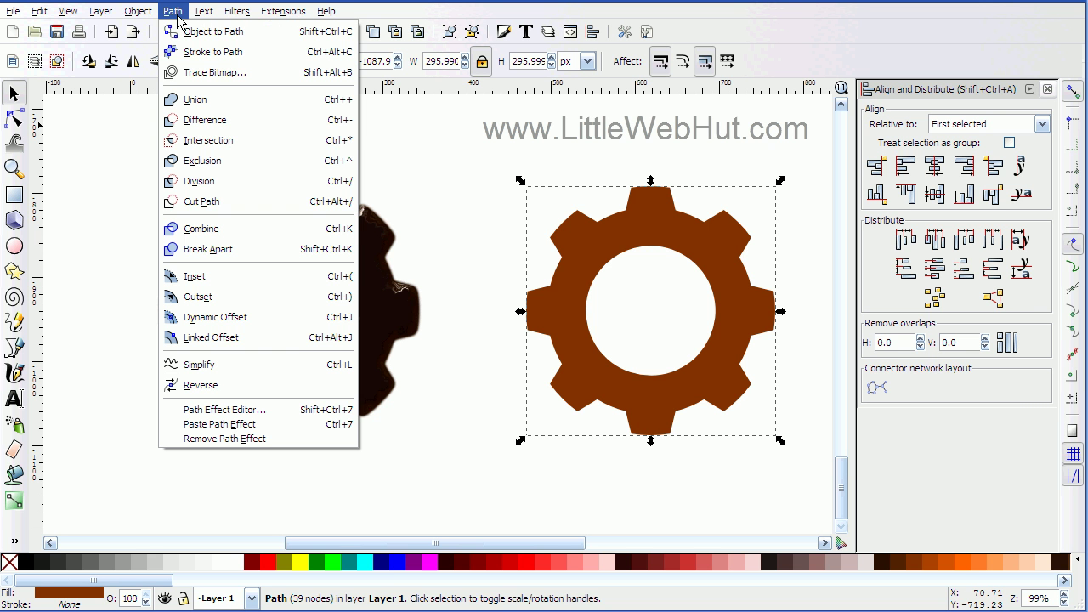
{"action": "left_click", "coordinate": [207, 278]}
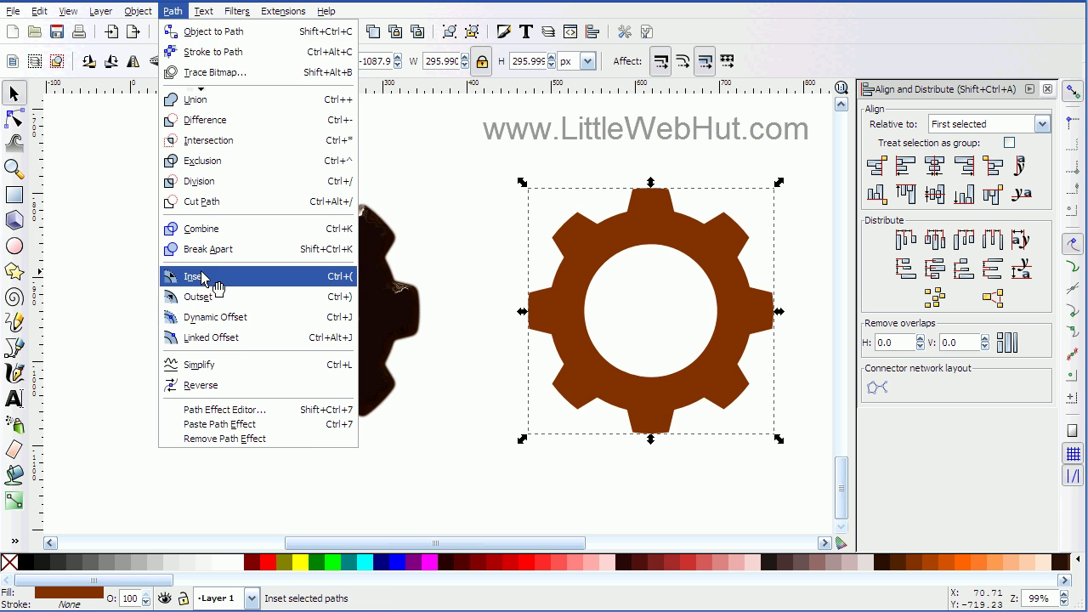
{"action": "left_click", "coordinate": [173, 11]}
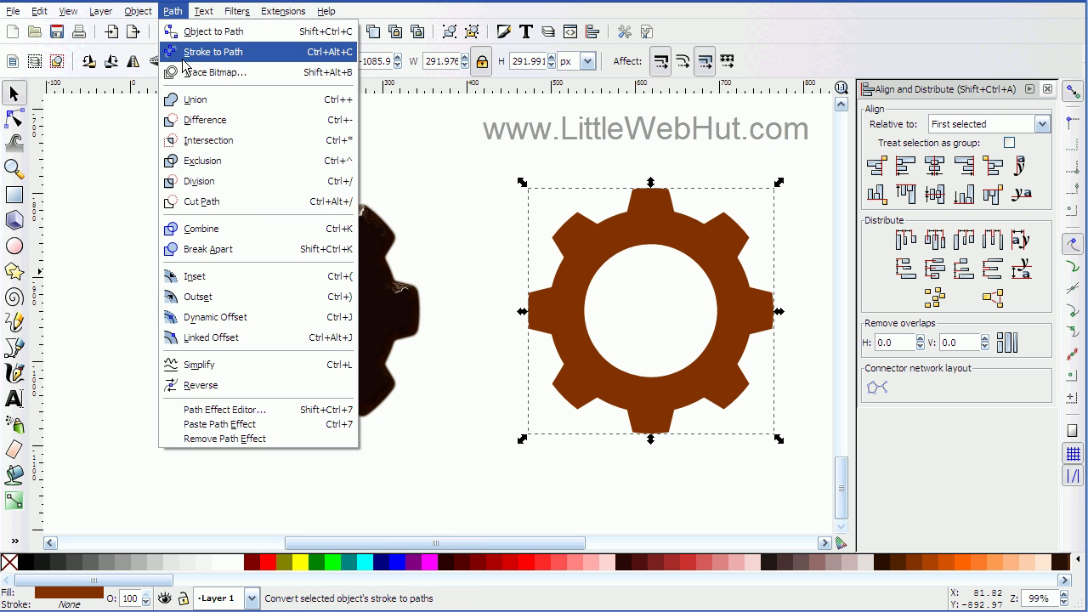
{"action": "left_click", "coordinate": [204, 276]}
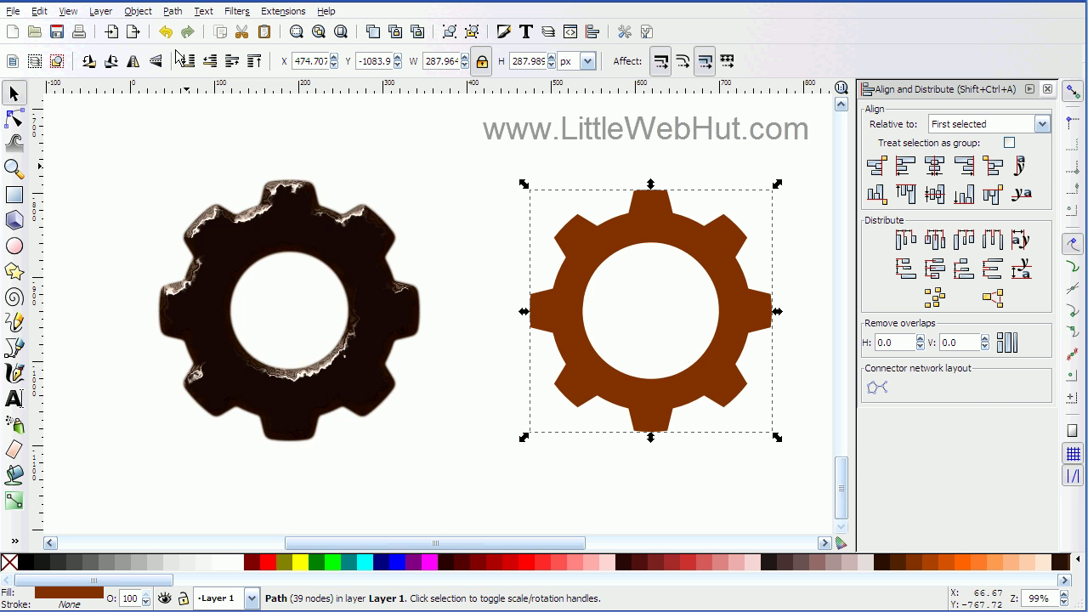
{"action": "left_click", "coordinate": [173, 11]}
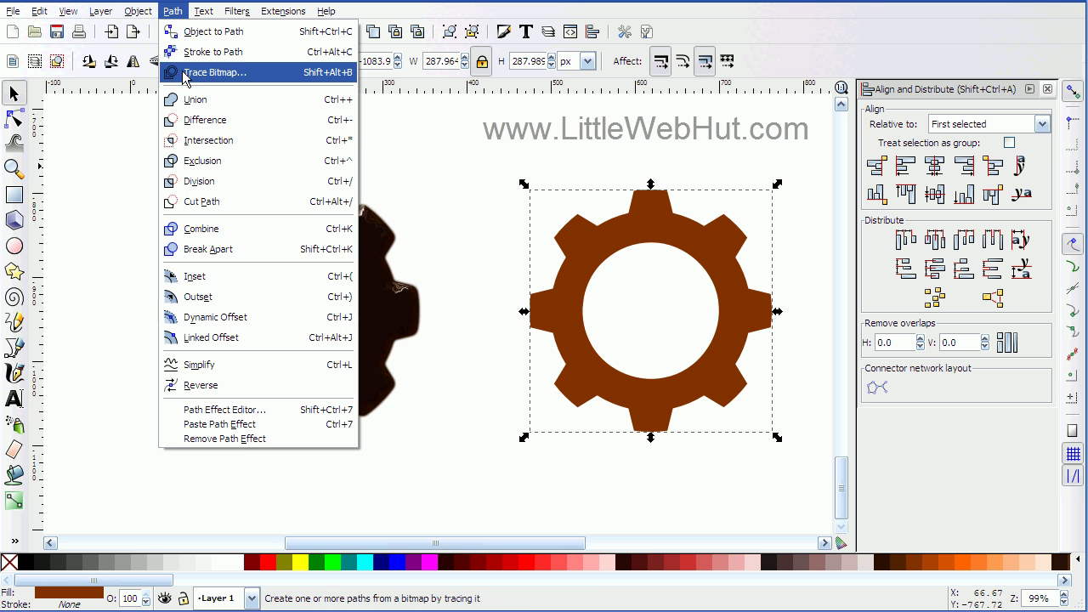
{"action": "left_click", "coordinate": [197, 276]}
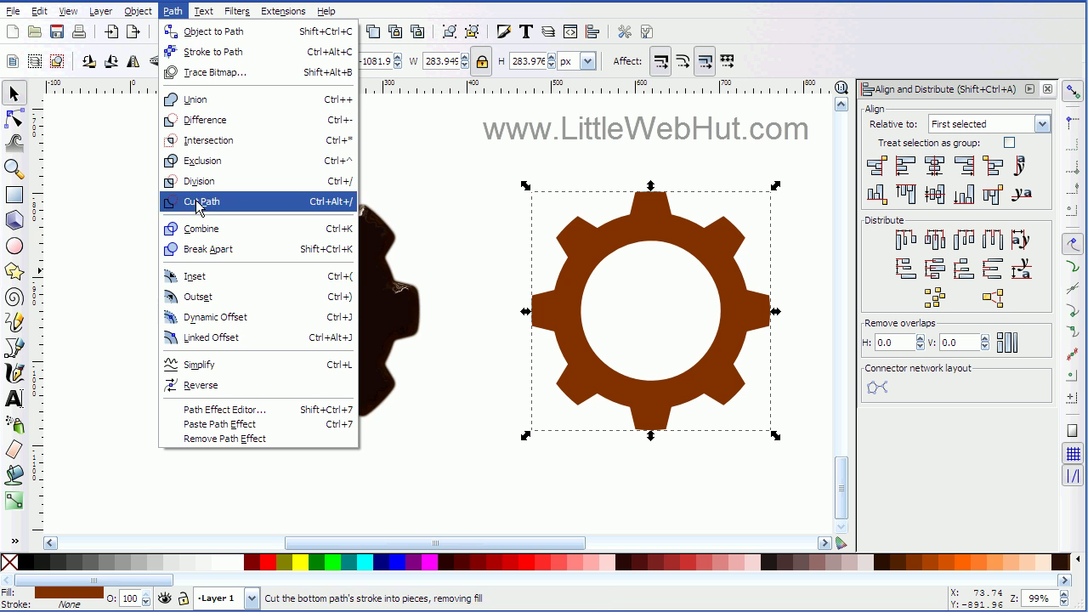
{"action": "left_click", "coordinate": [199, 276]}
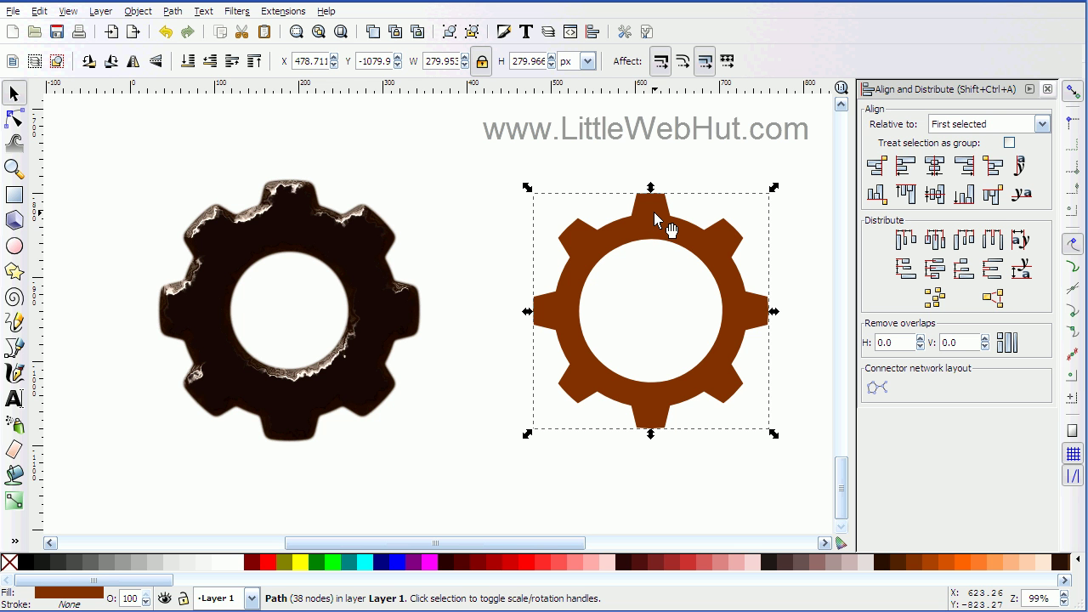
- Raise the rust-brown gear to the top and center it on the dark filtered gear along both axes
{"action": "left_click", "coordinate": [257, 63]}
{"action": "left_click", "coordinate": [294, 220]}
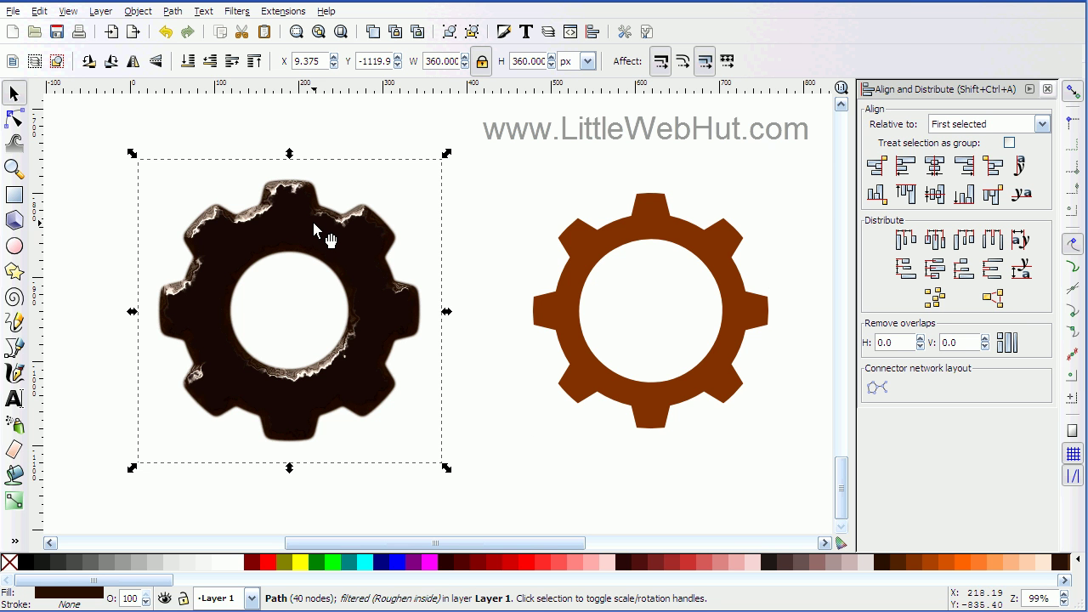
{"action": "key", "text": "shift"}
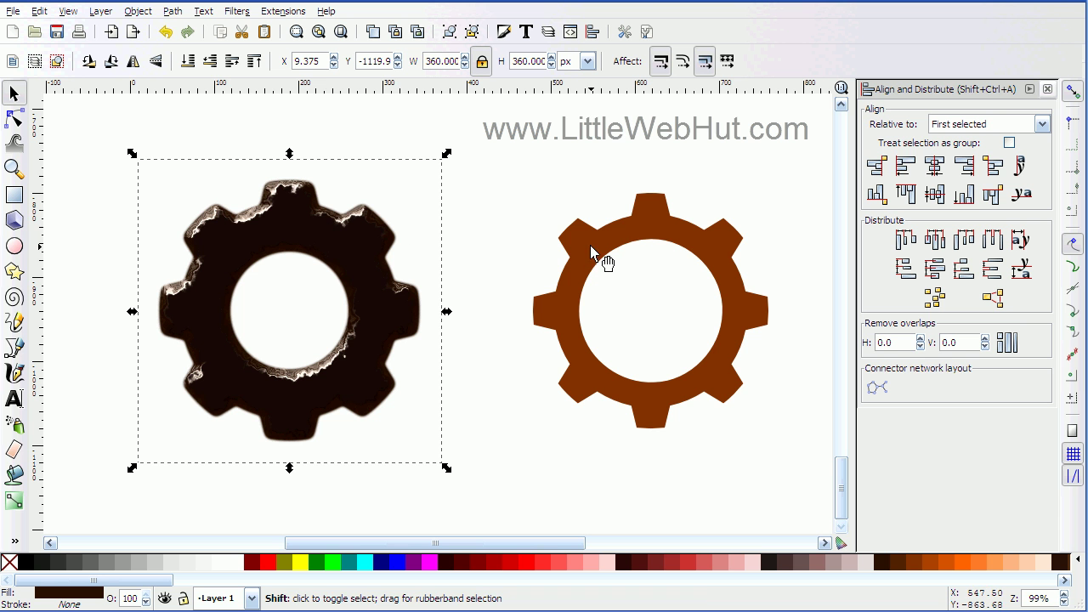
{"action": "left_click", "coordinate": [657, 222], "text": "shift"}
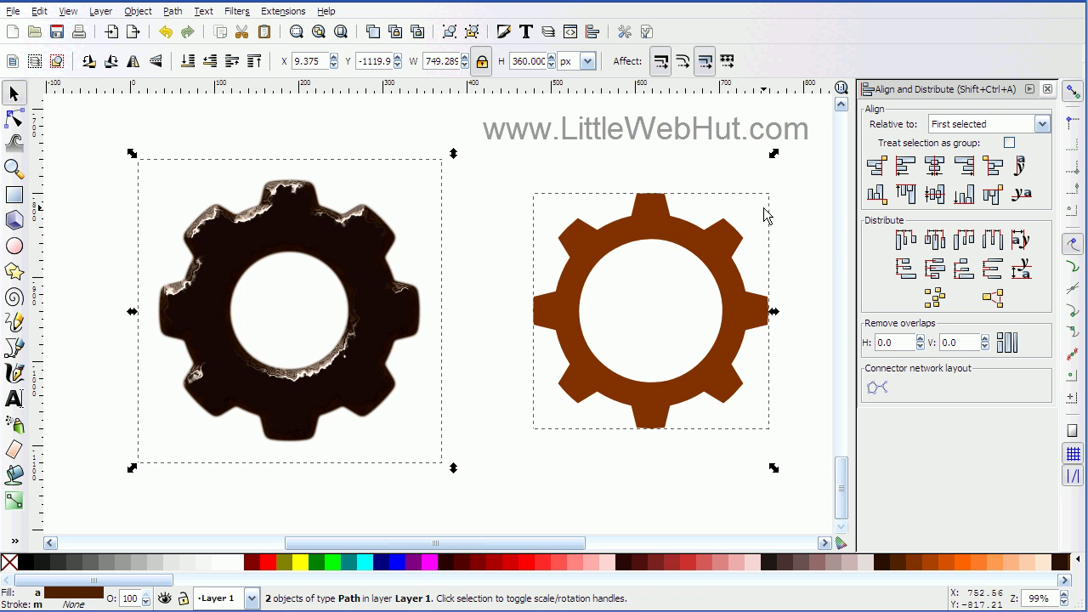
{"action": "left_click", "coordinate": [935, 166]}
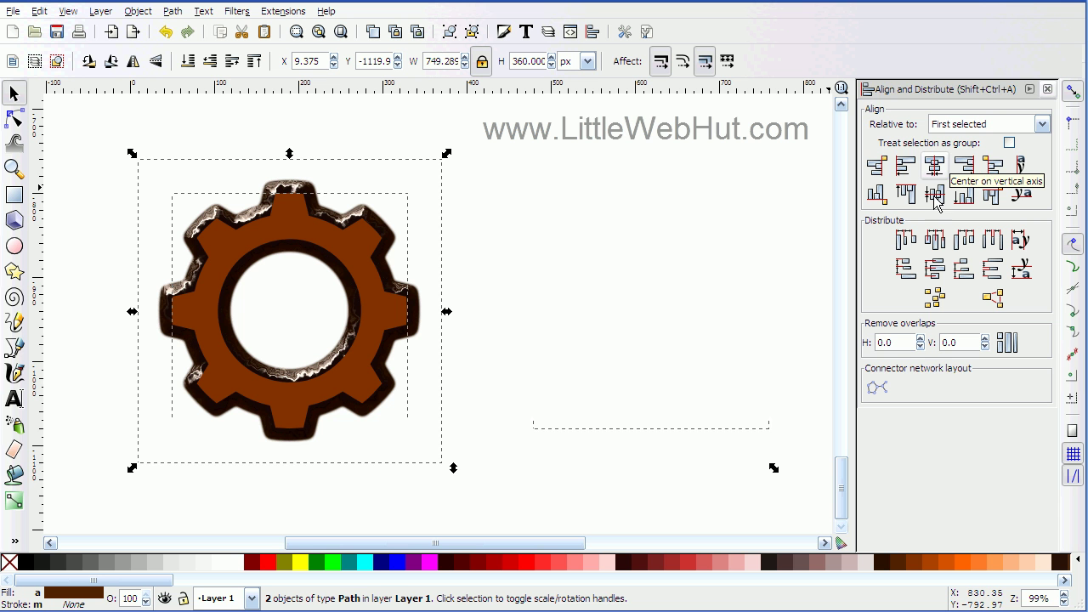
{"action": "left_click", "coordinate": [935, 195]}
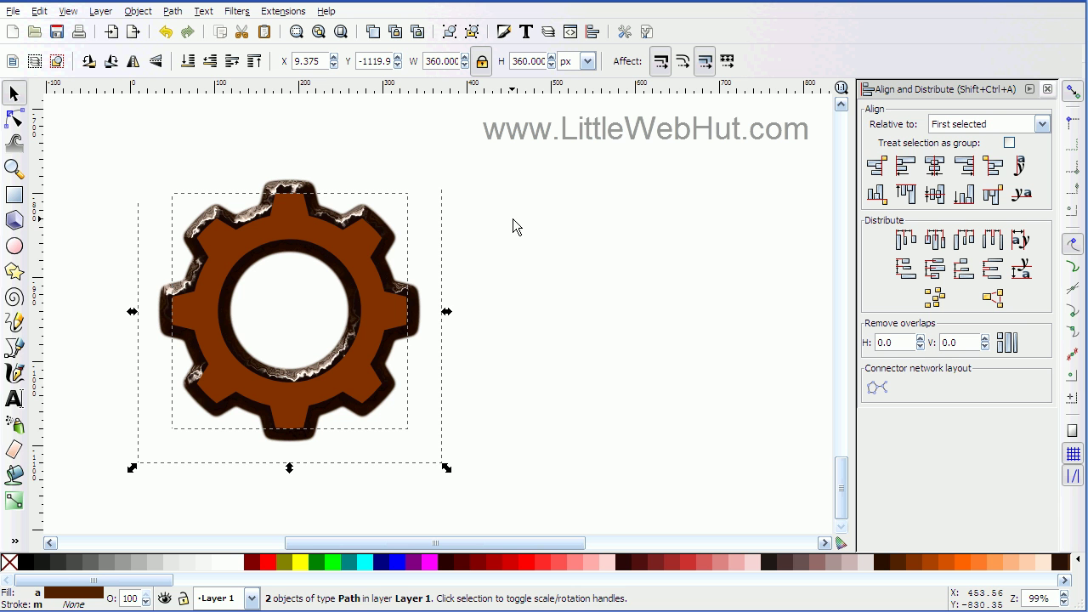
{"action": "left_click", "coordinate": [513, 219]}
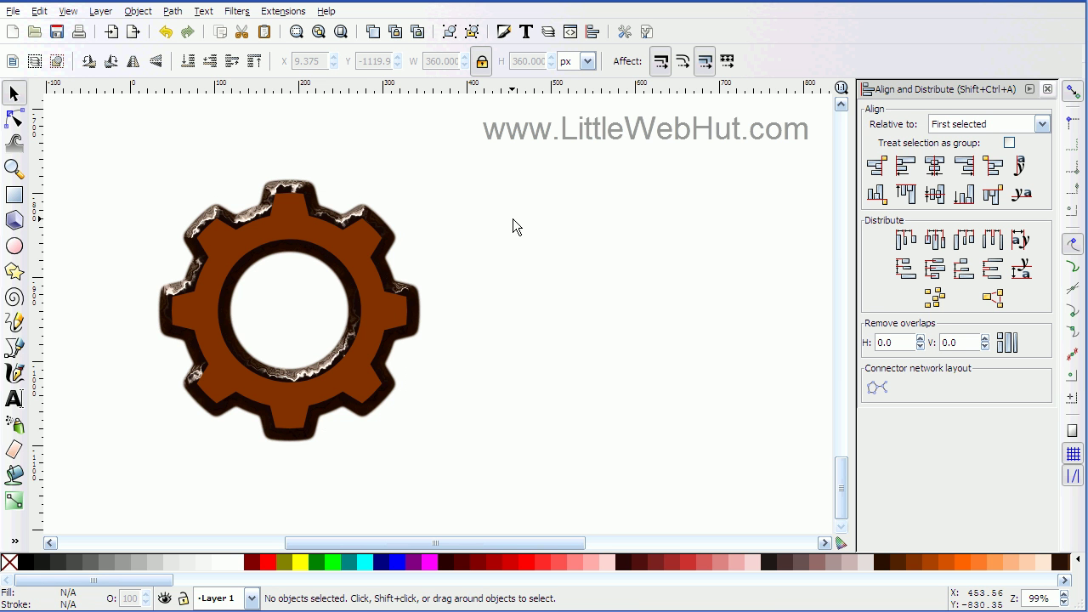
- Apply the Torn edges distort filter to the rust-brown gear
{"action": "left_click", "coordinate": [352, 244]}
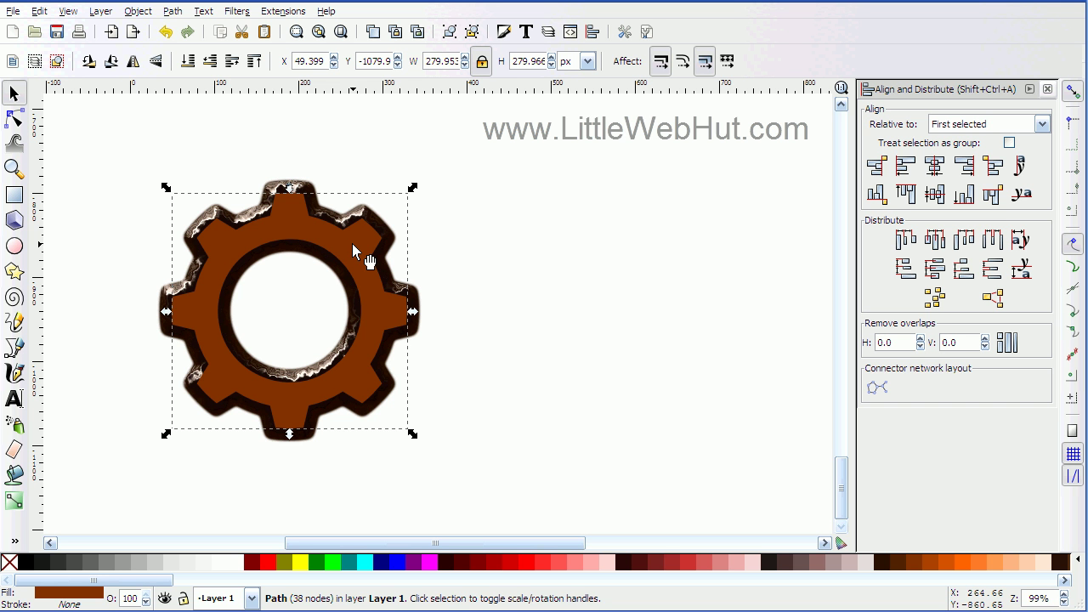
{"action": "left_click", "coordinate": [238, 12]}
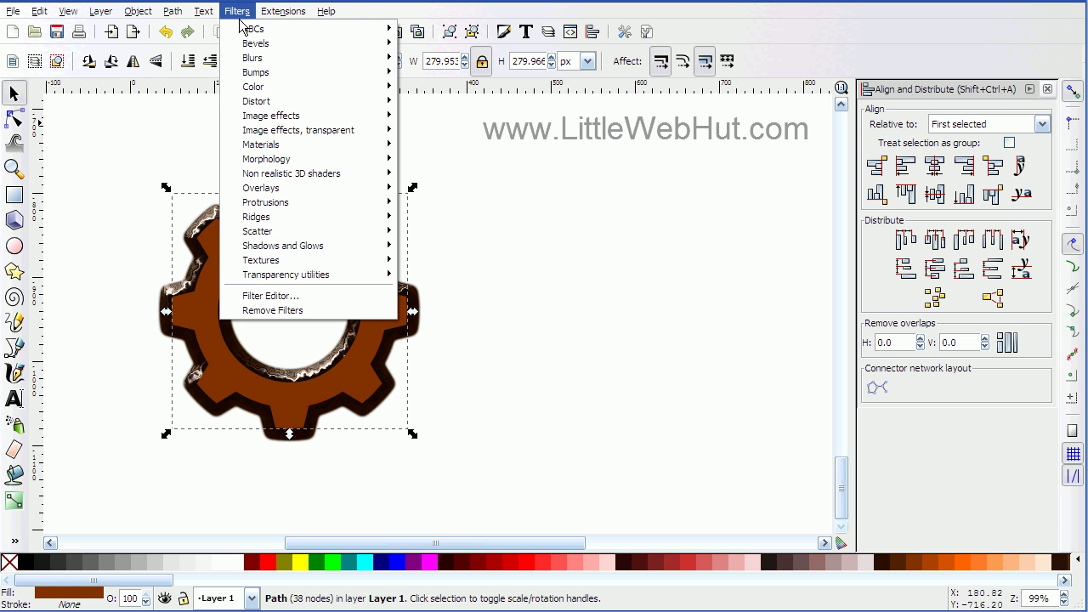
{"action": "mouse_move", "coordinate": [277, 103]}
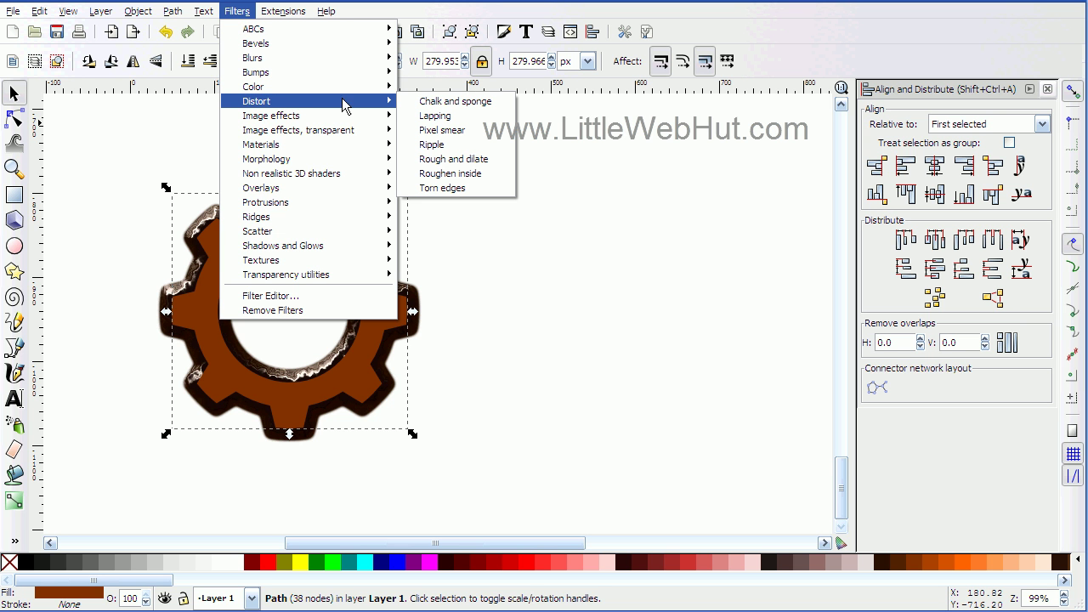
{"action": "left_click", "coordinate": [435, 191]}
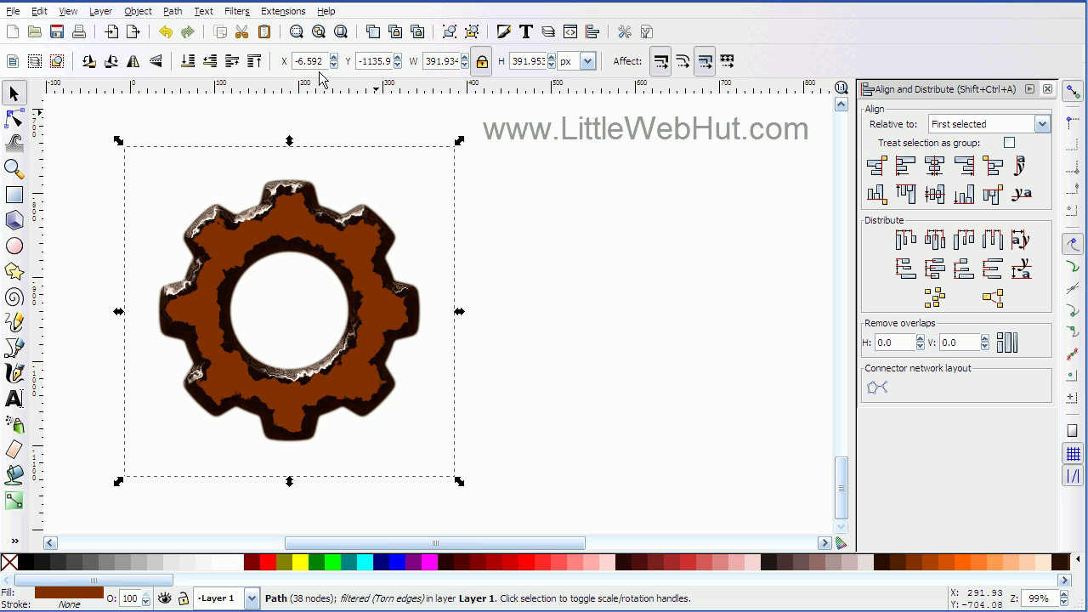
- Add the Noise transparency filter to the torn-edged rust-brown gear
{"action": "left_click", "coordinate": [237, 11]}
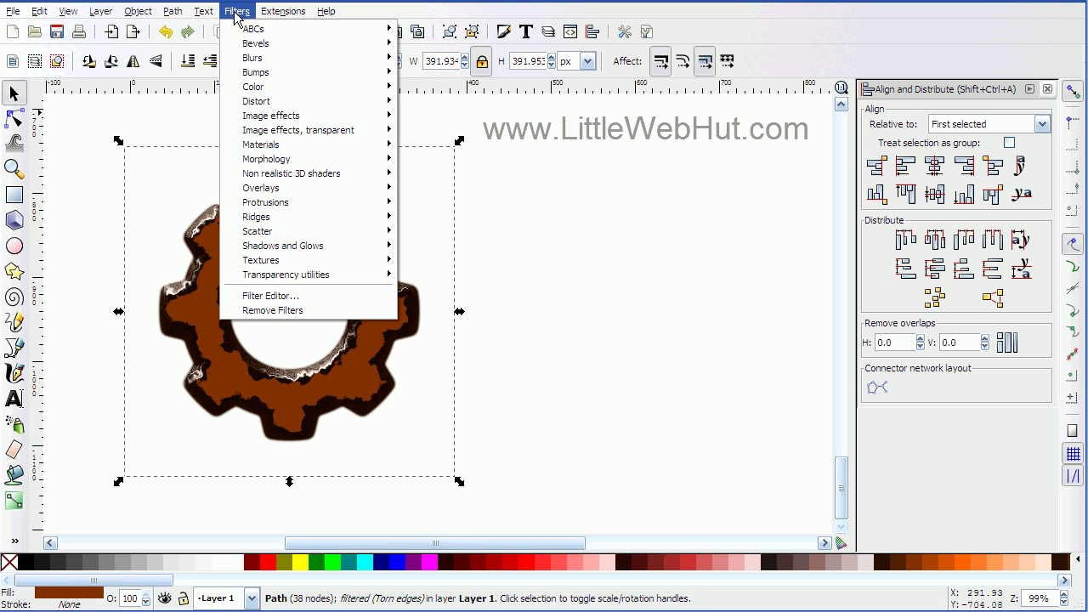
{"action": "mouse_move", "coordinate": [237, 31]}
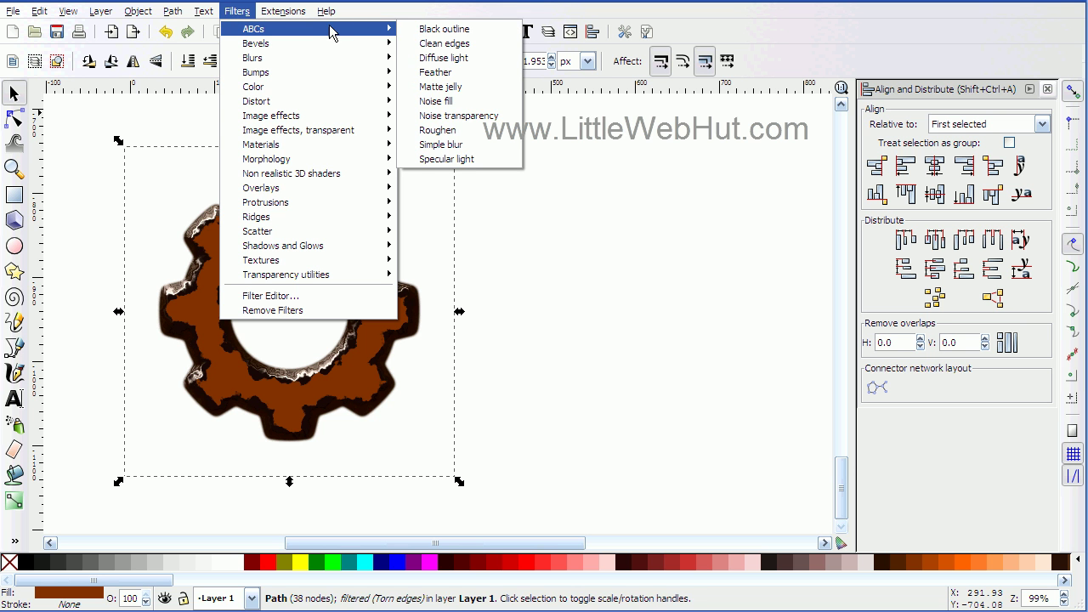
{"action": "left_click", "coordinate": [444, 115]}
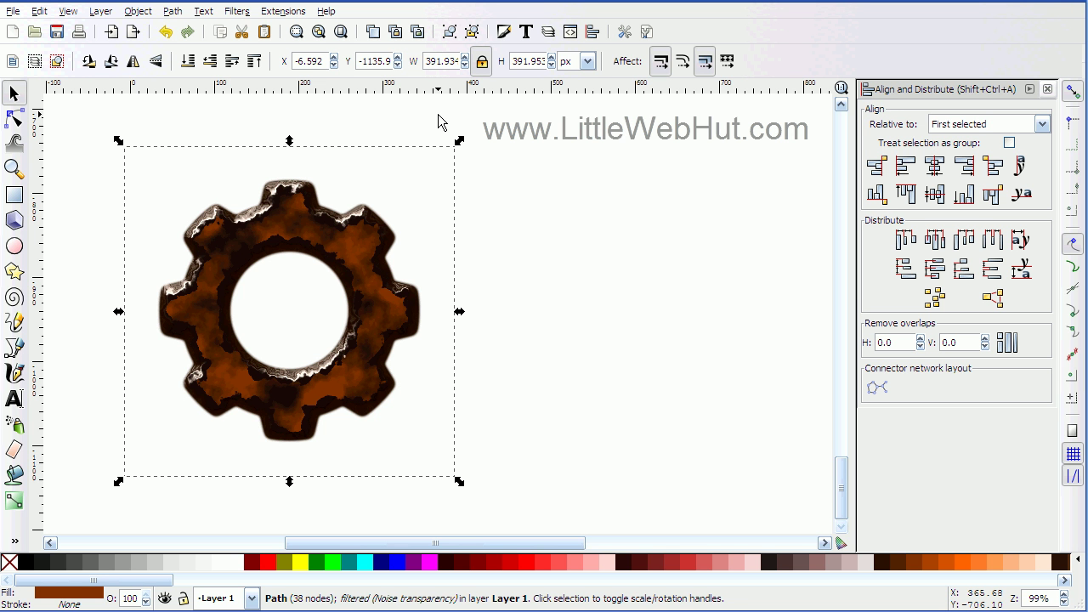
- Switch to the Text tool
{"action": "key", "text": "t"}
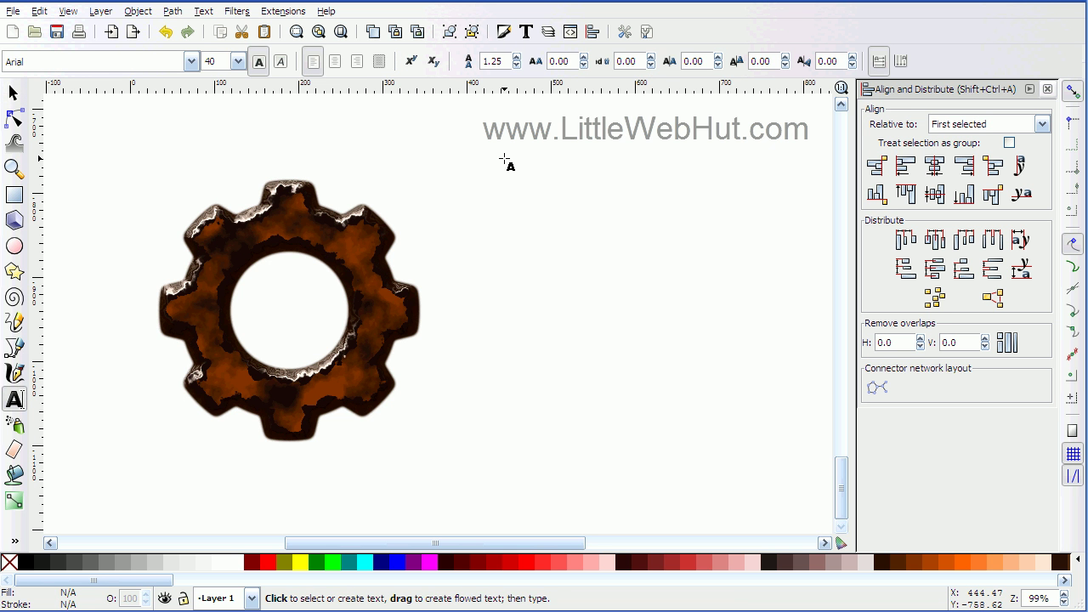